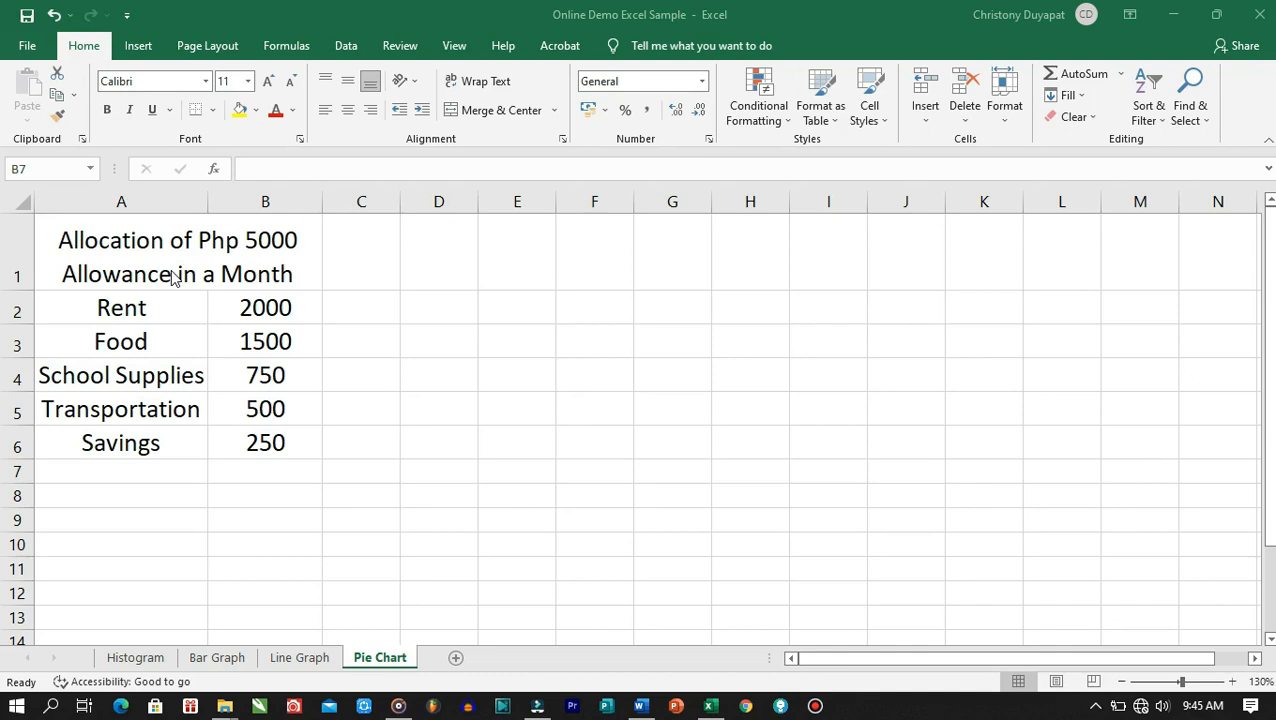
Select A2:B6 and insert a pie chart of the five allowance amounts from All Charts > Pie
click(82, 313)
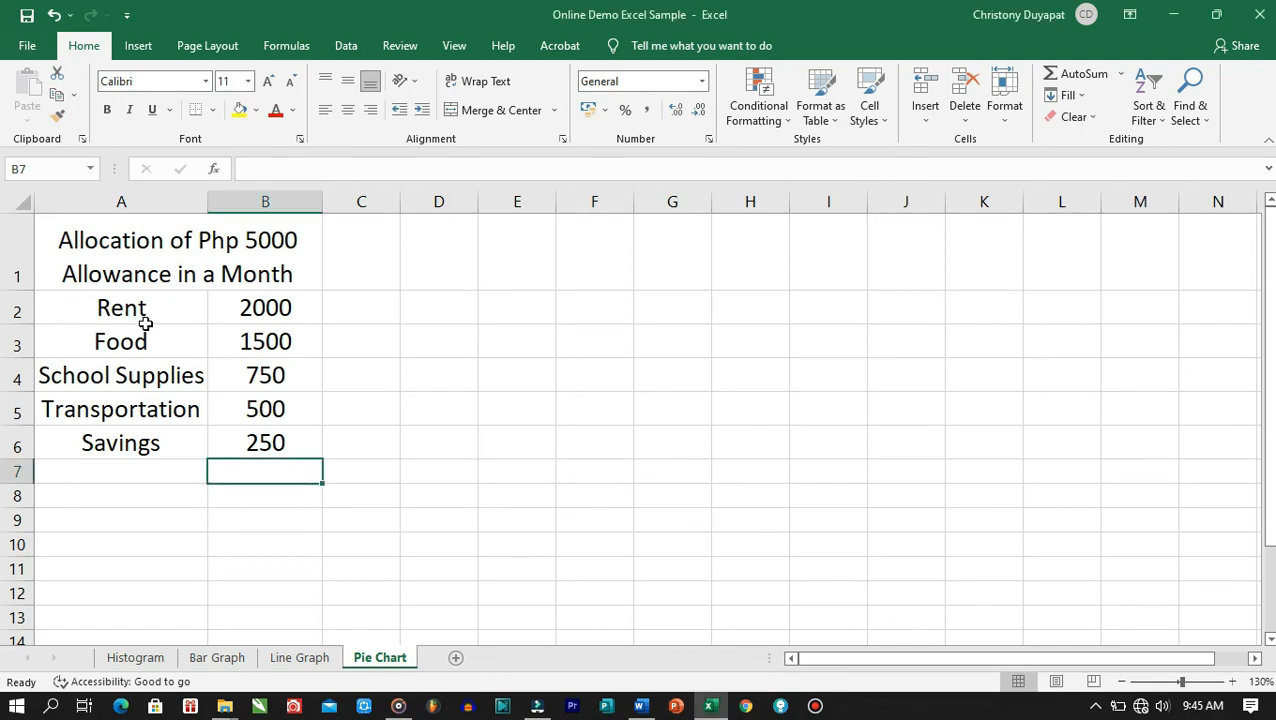
click(89, 304)
drag(89, 304, 251, 432)
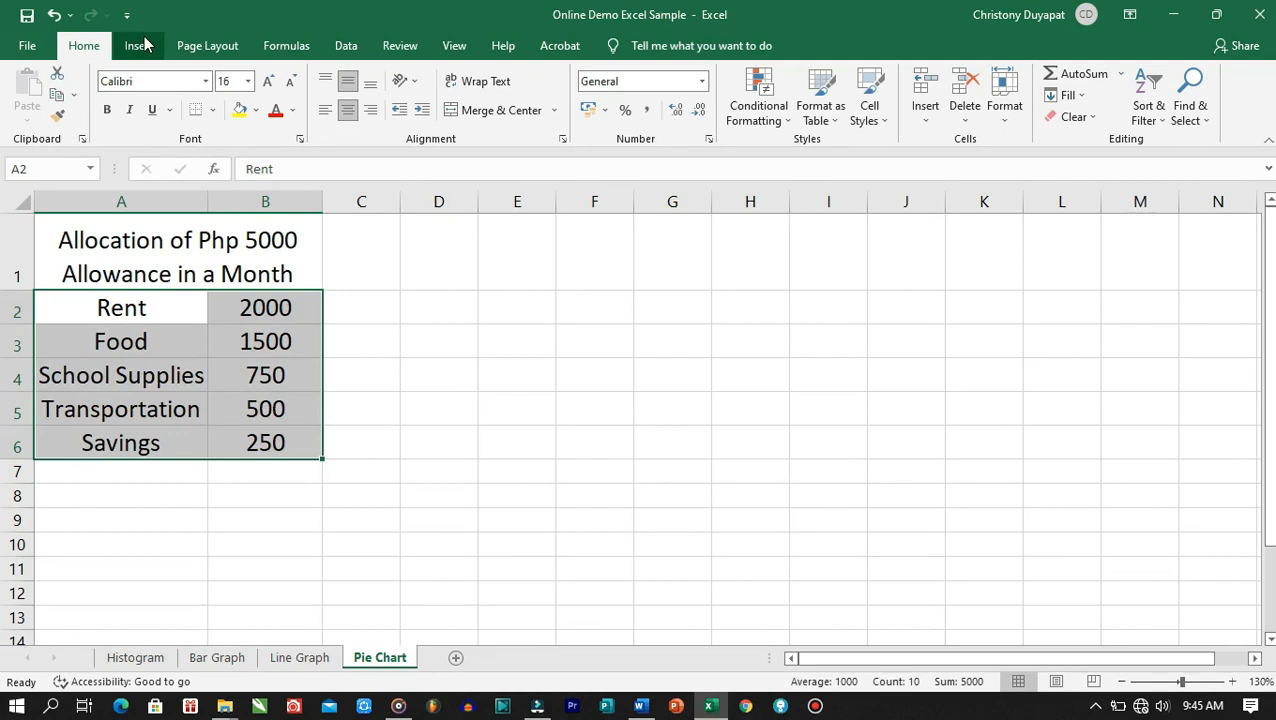
click(143, 45)
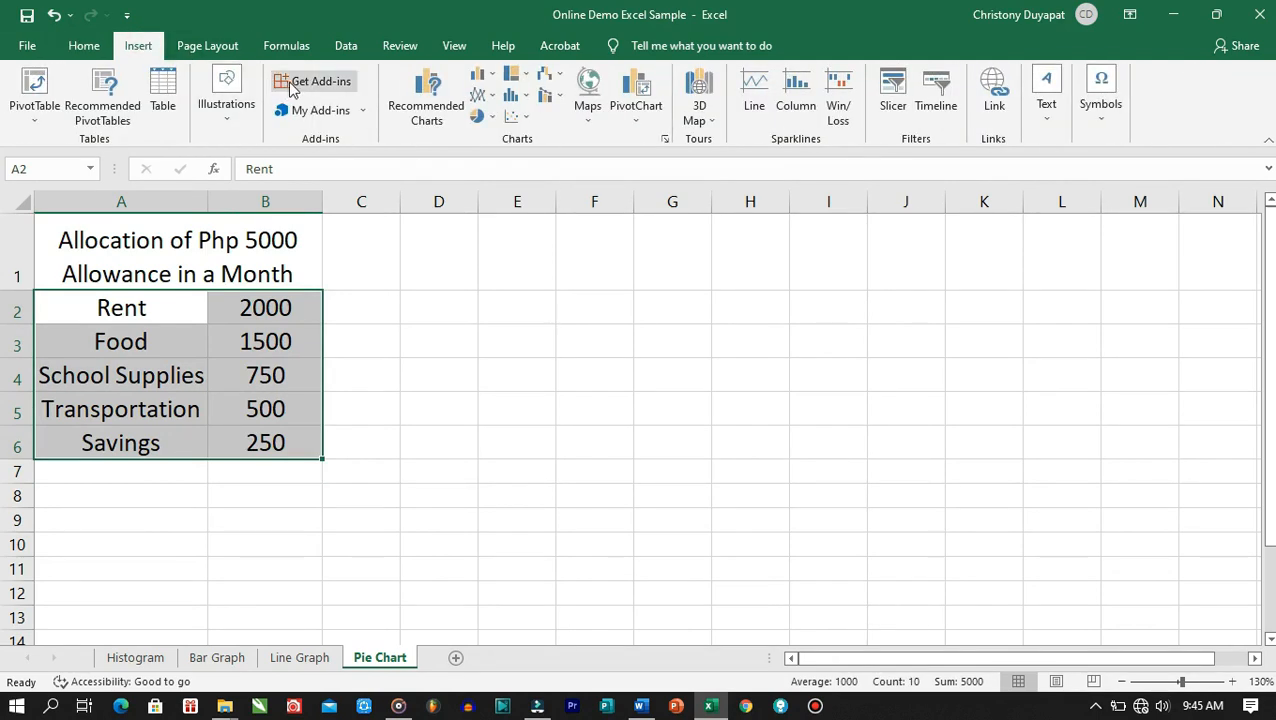
click(436, 121)
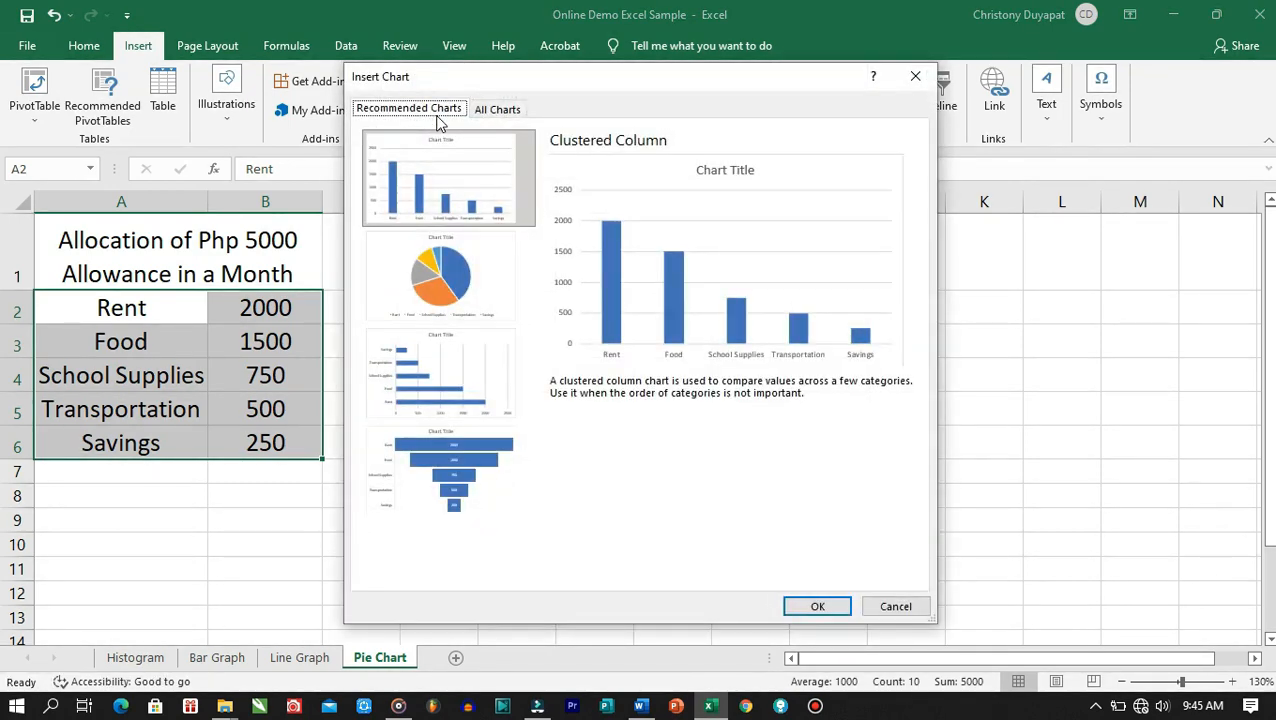
click(506, 112)
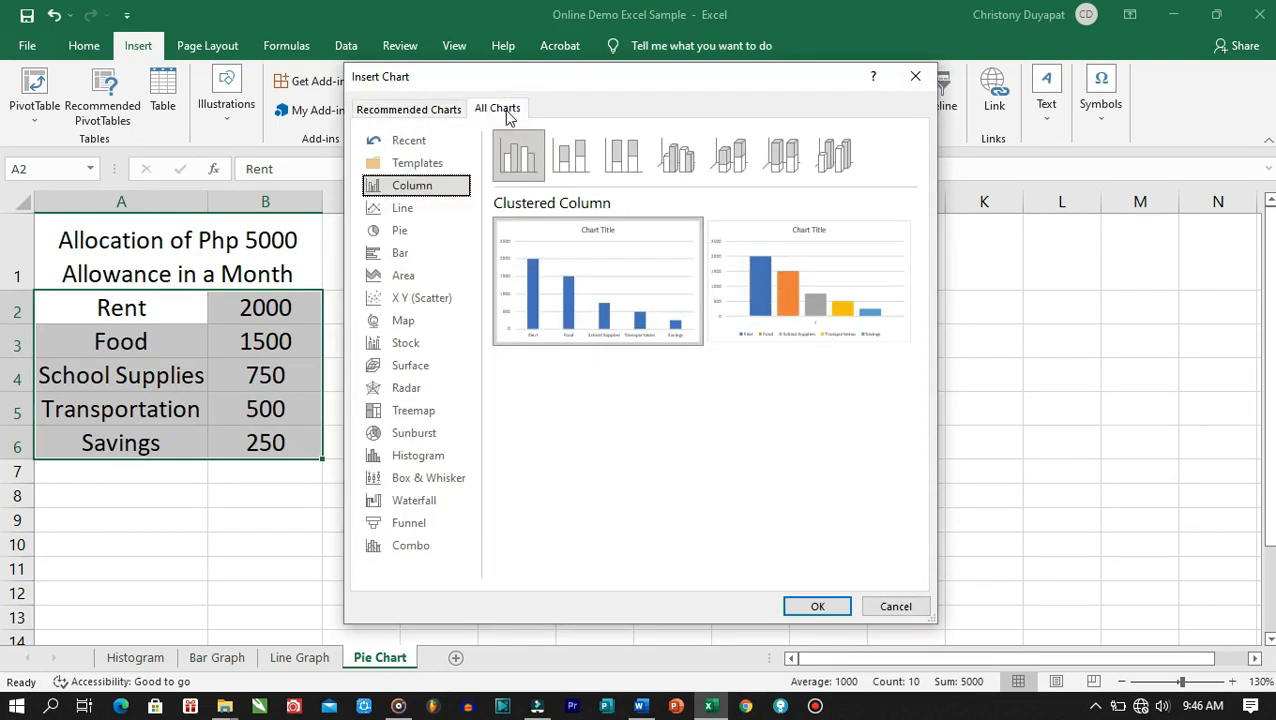
click(450, 240)
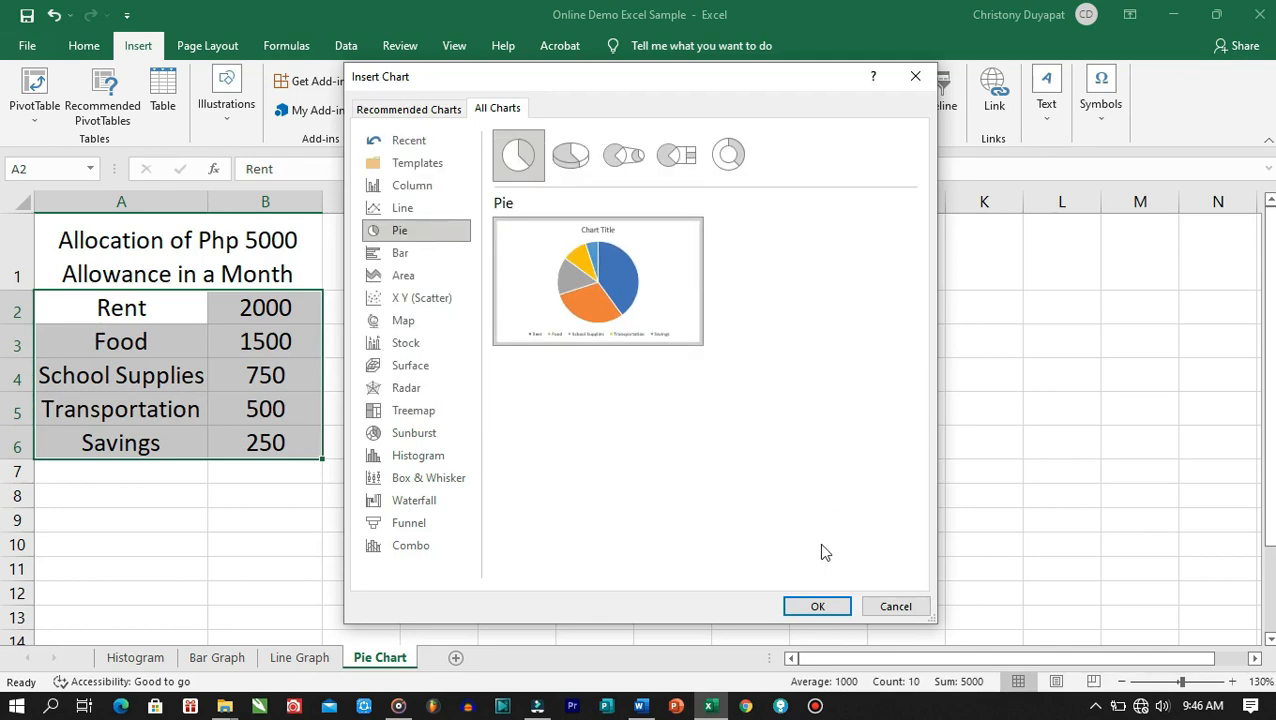
click(817, 606)
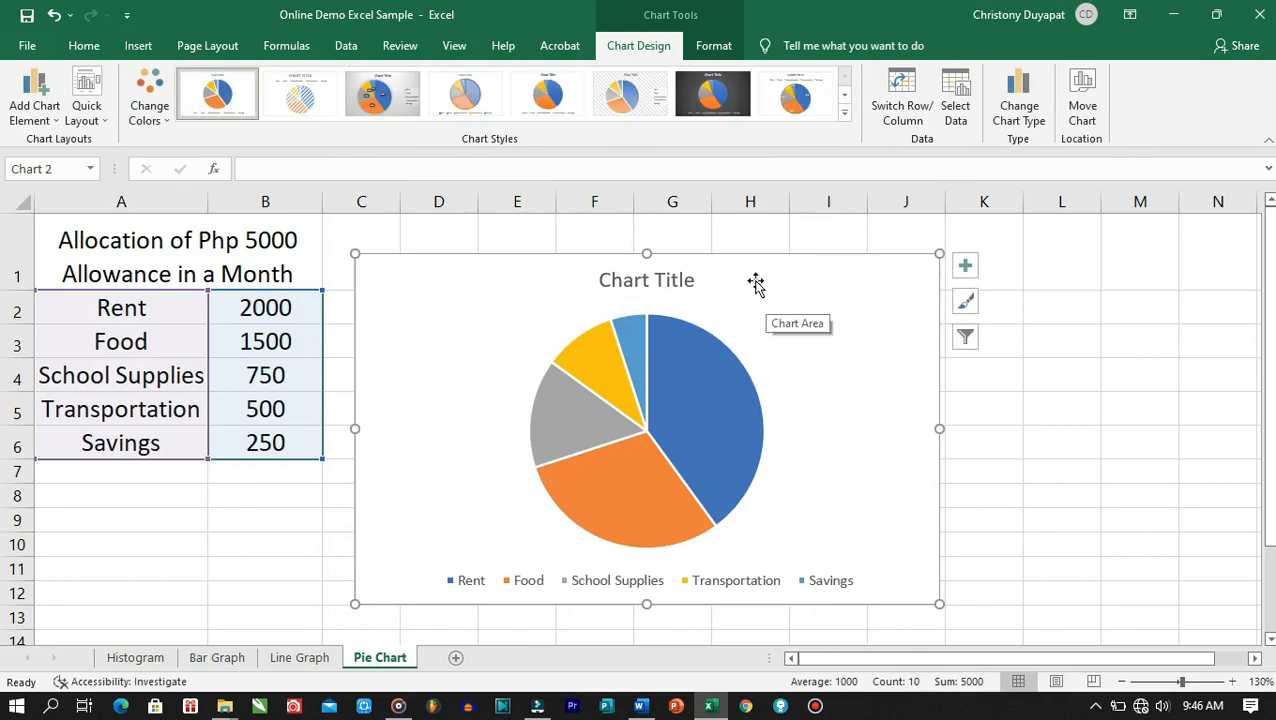
Move the pie chart up-left beside the table and clear its 'Chart Title' placeholder
drag(749, 276, 726, 249)
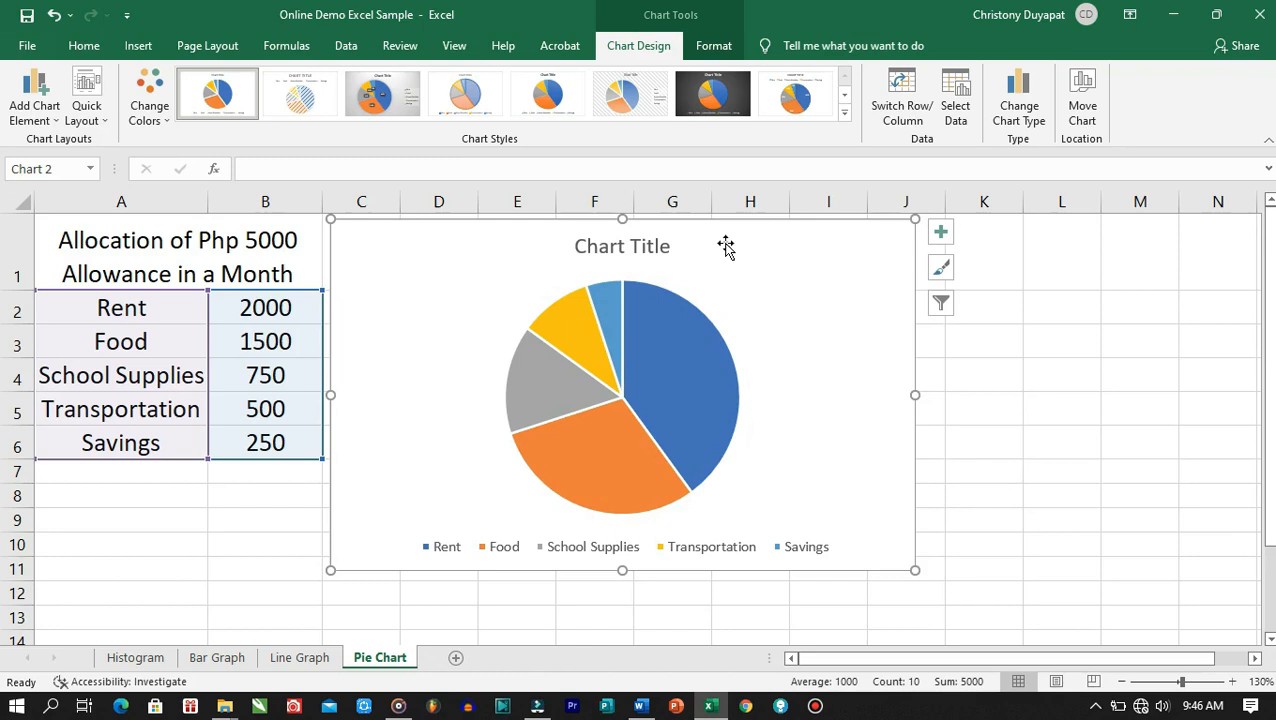
double_click(622, 247)
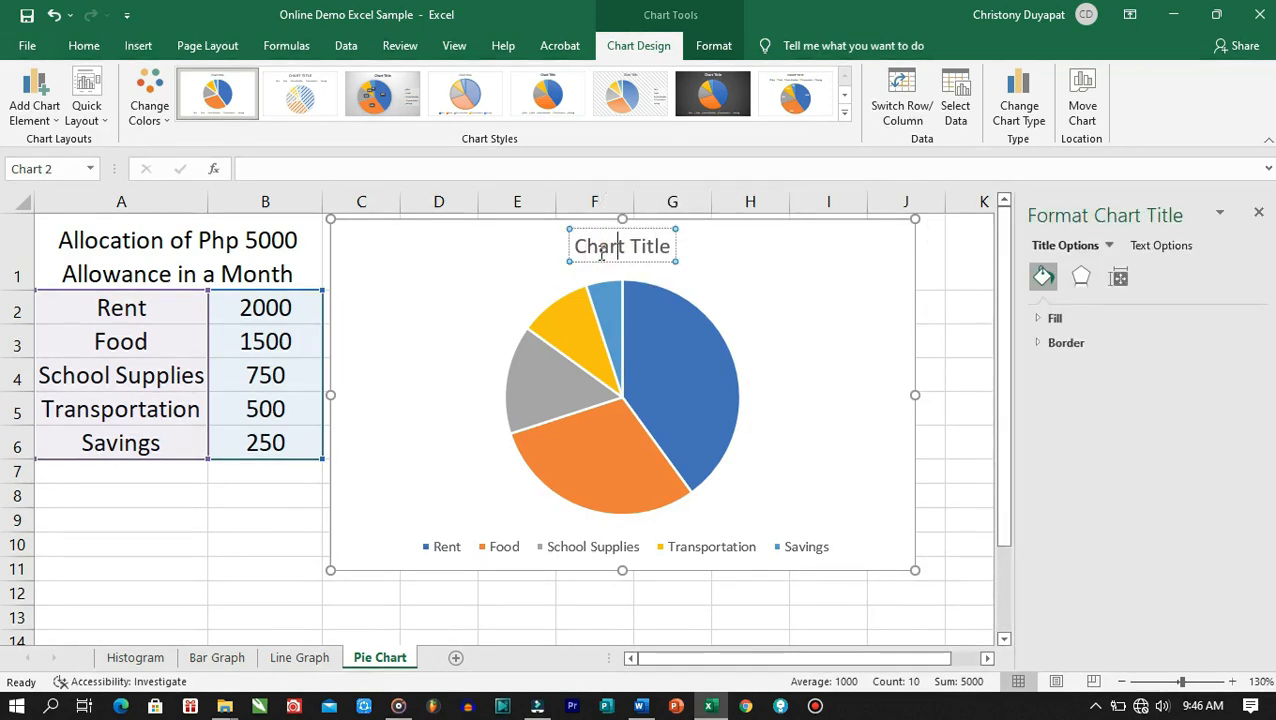
triple_click(600, 254)
key(Delete)
Type the chart title 'Allocation of Php 5000 Allowance in a Month'
text(All)
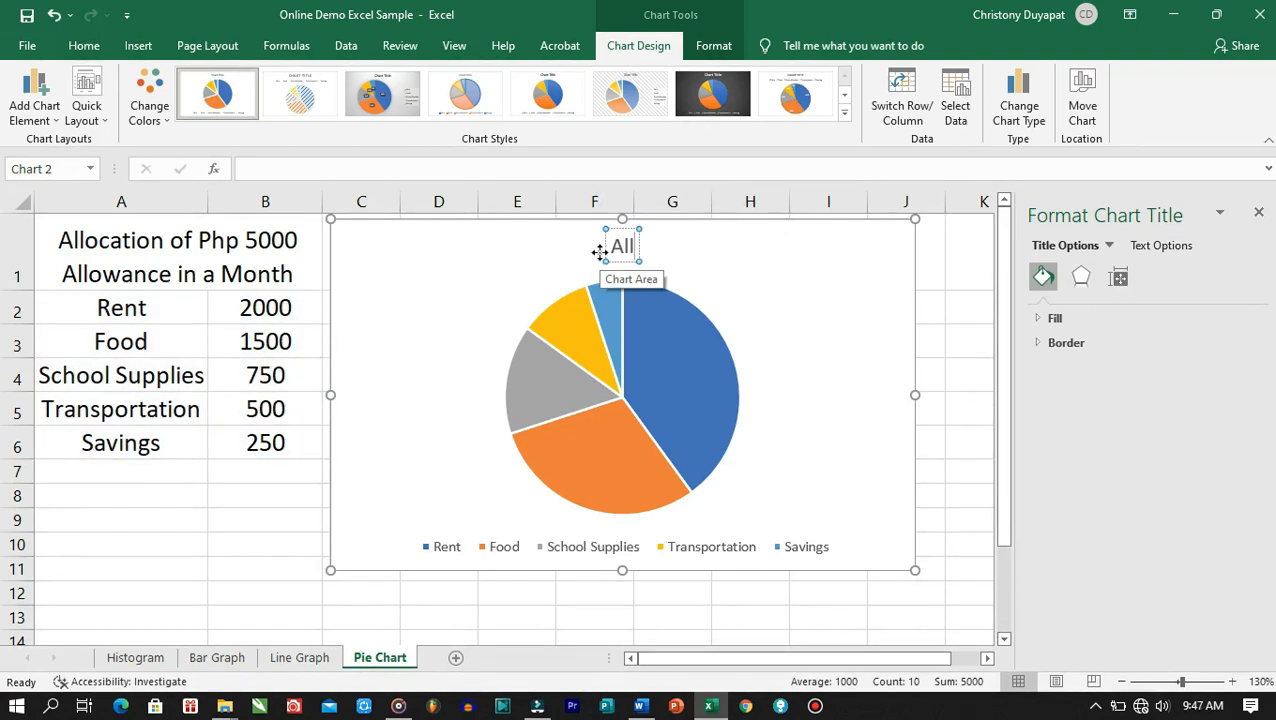
text(ocation of PH)
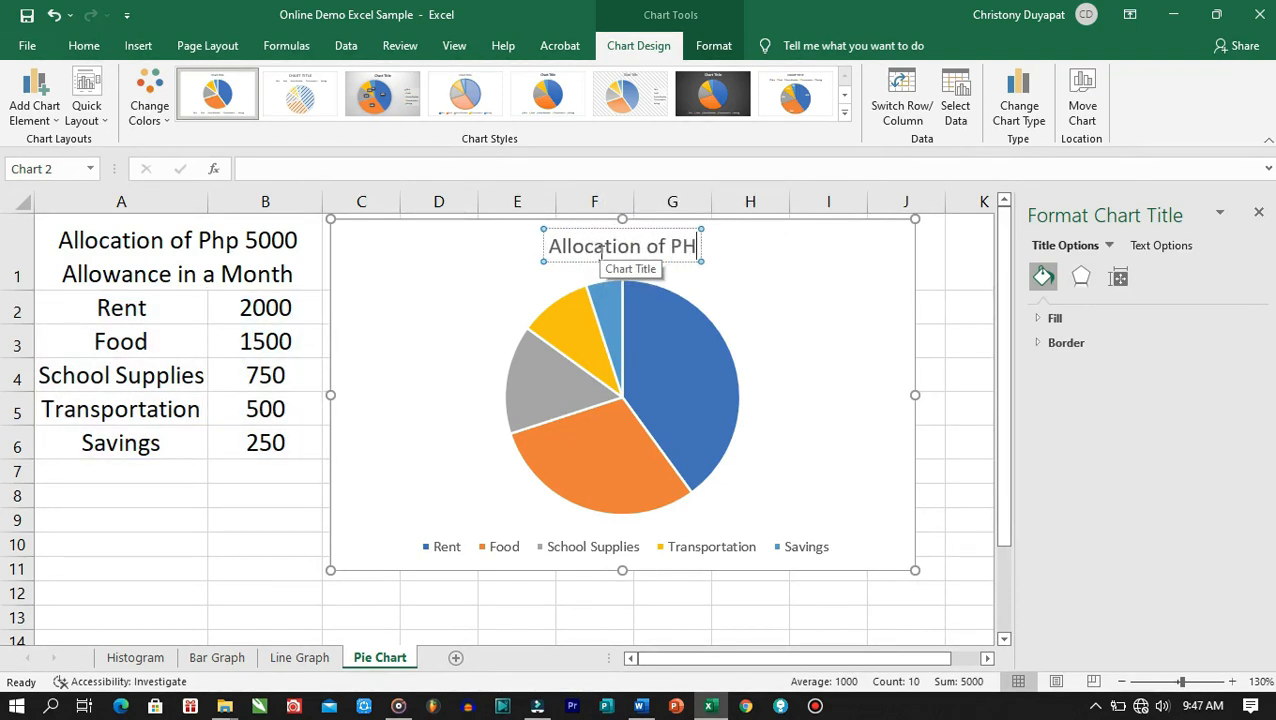
key(BackSpace)
text(hp)
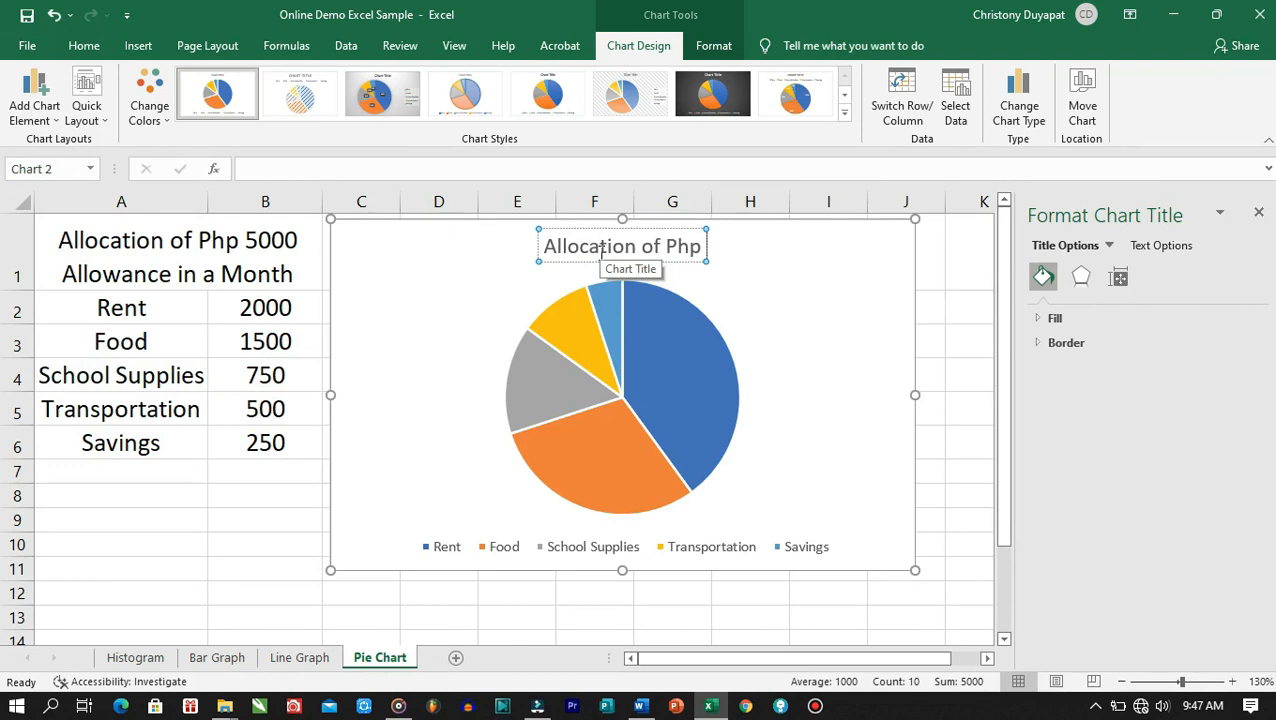
text( 50000)
key(BackSpace)
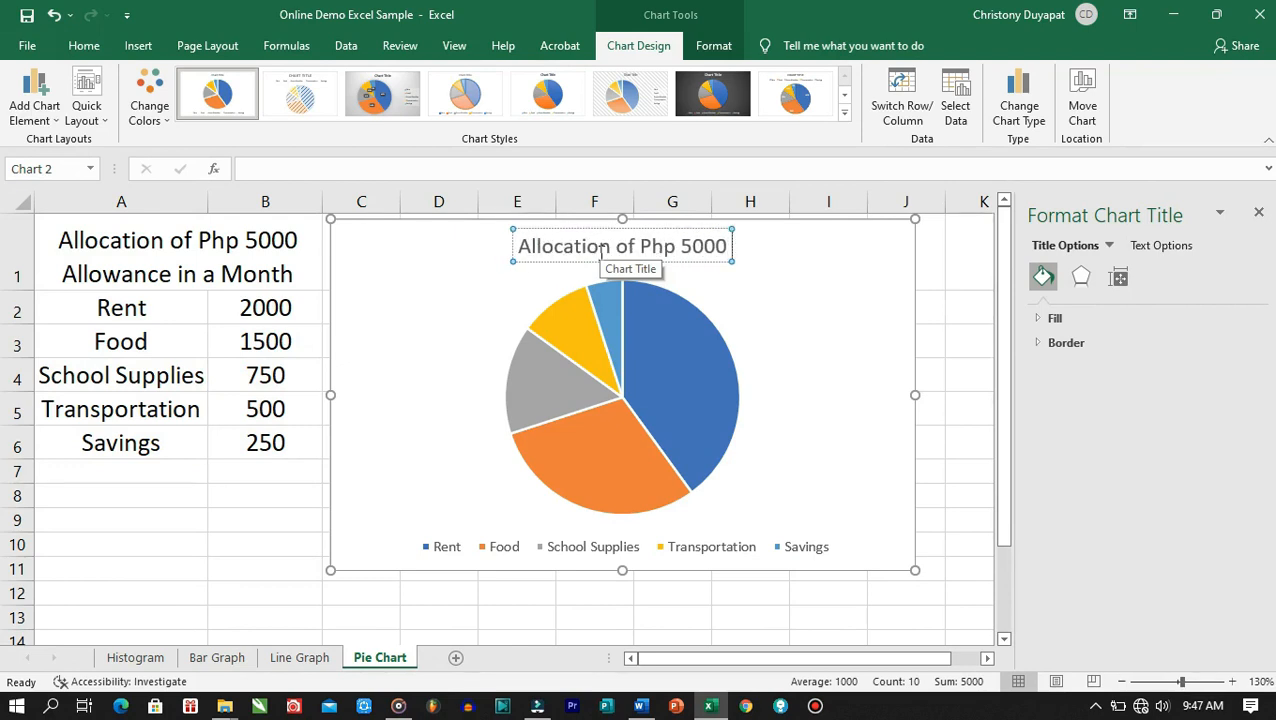
text(Allow)
key(BackSpace)
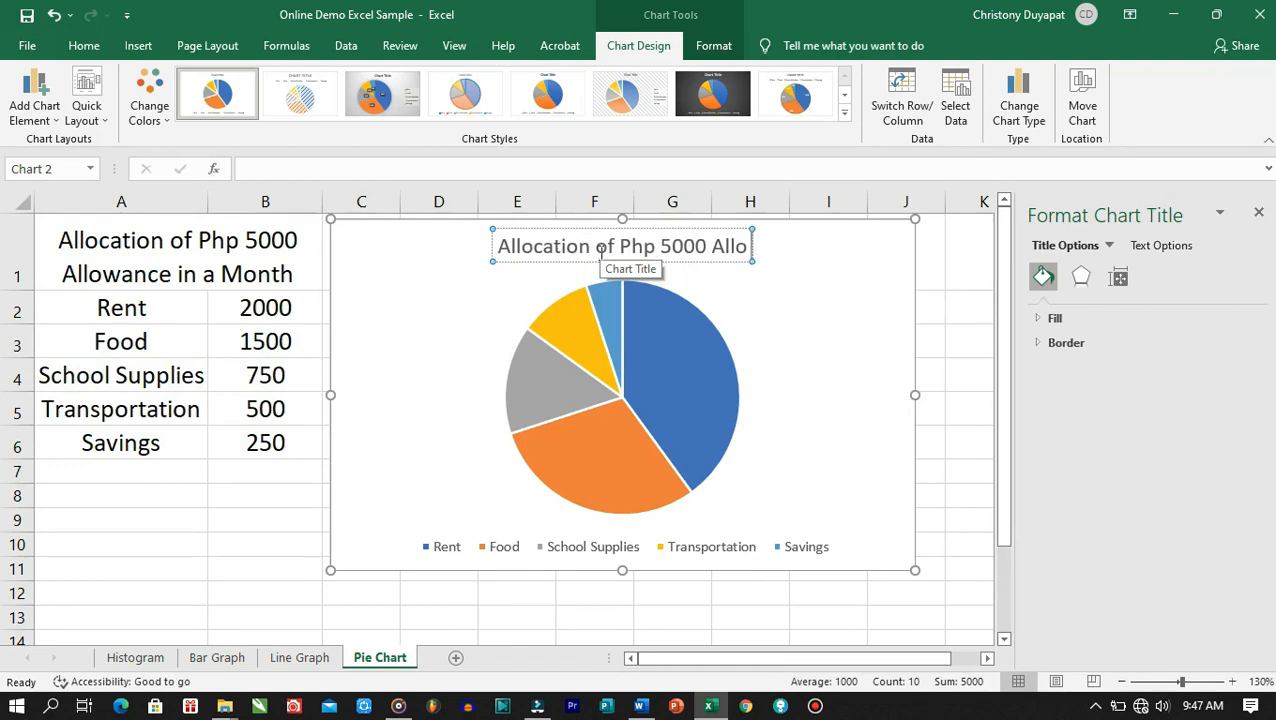
text(wanc)
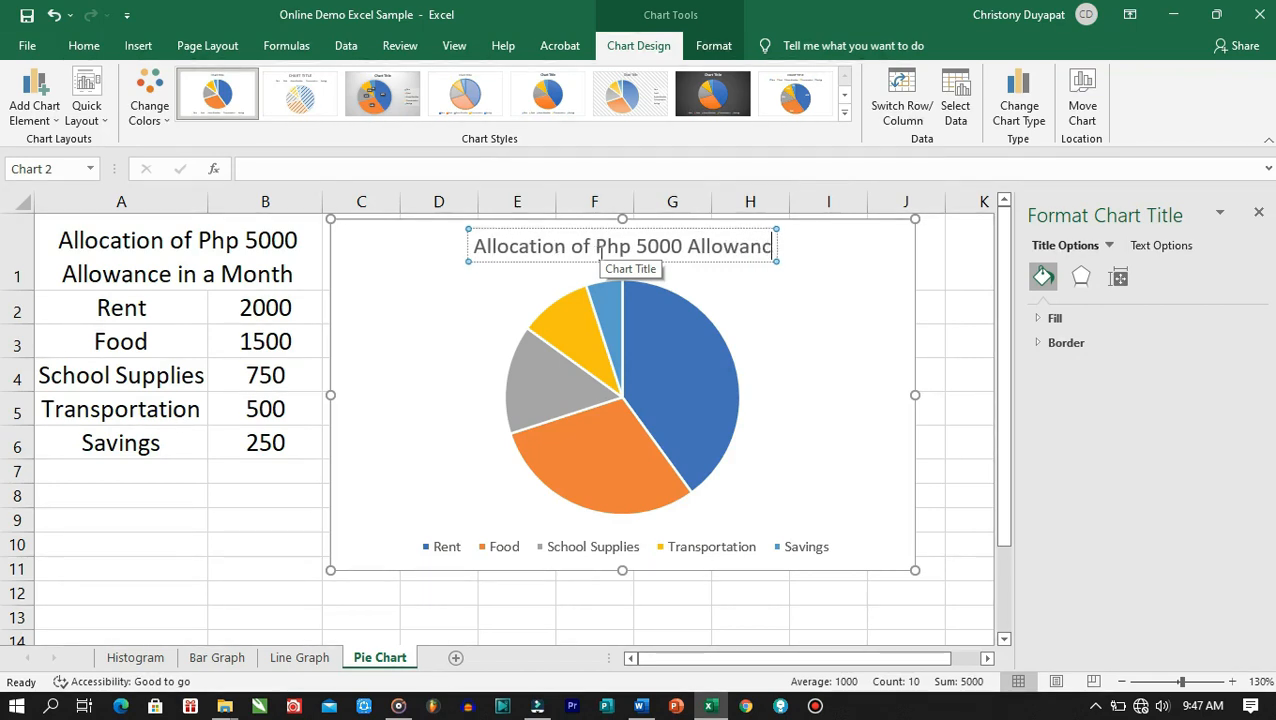
text(e in a Month)
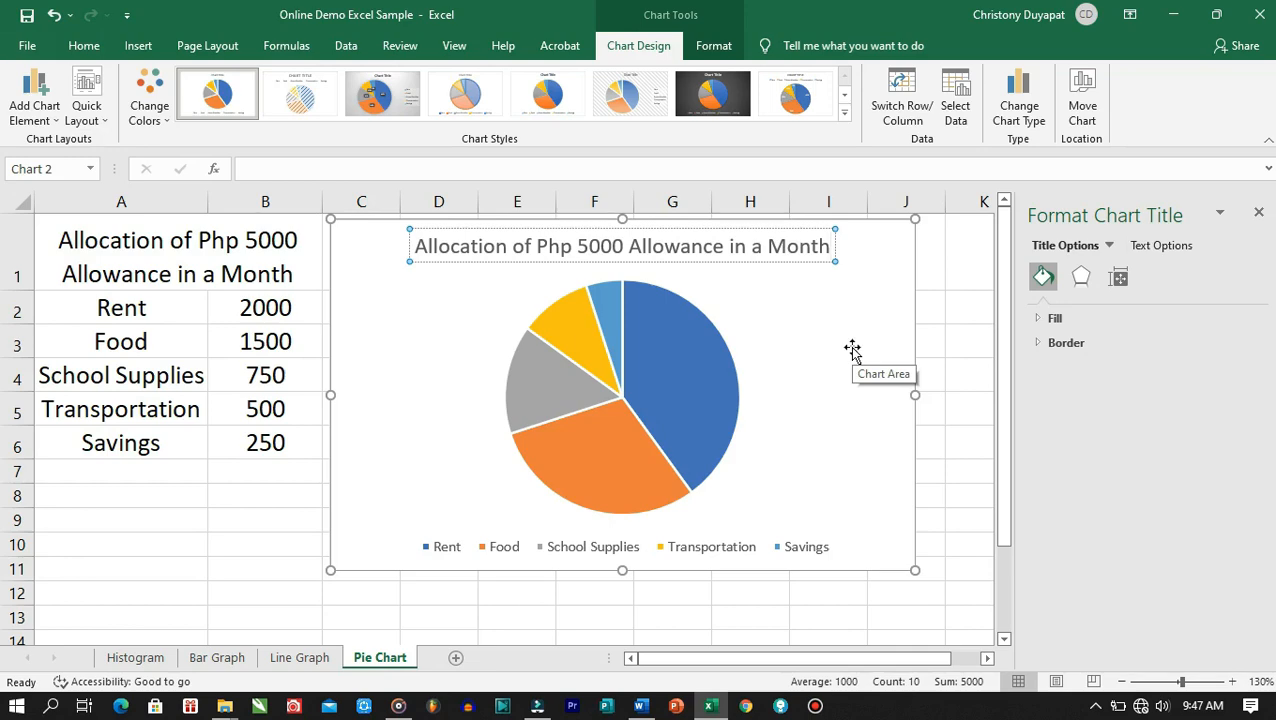
Switch to the Line Graph sheet and select the year and population data in A2:B12
click(305, 658)
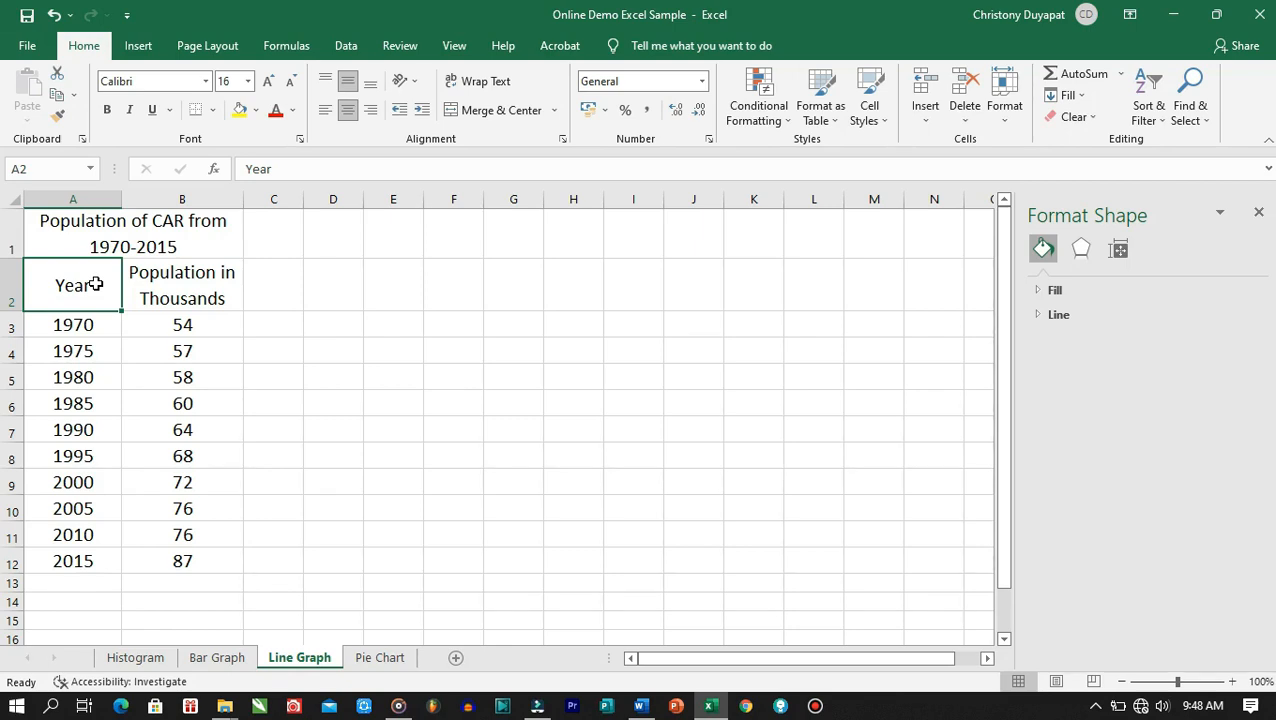
drag(88, 284, 176, 565)
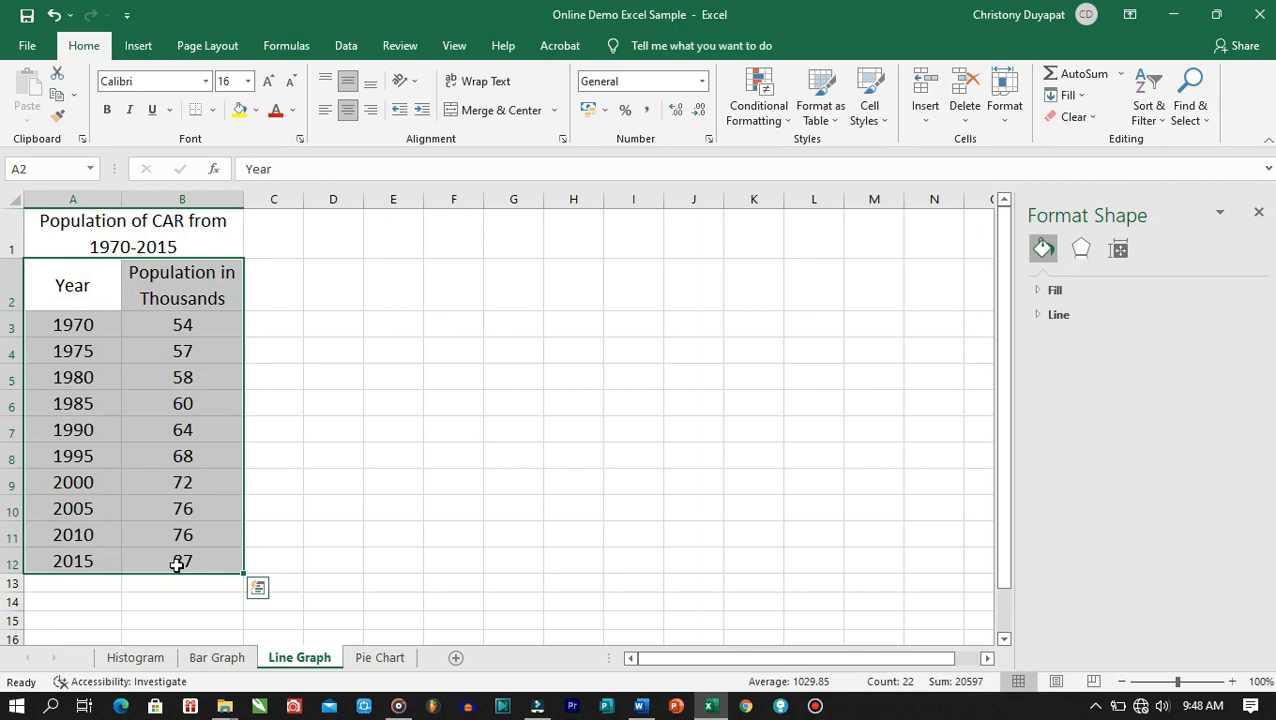
Insert a line chart of the 1970–2015 population data from All Charts > Line
click(141, 47)
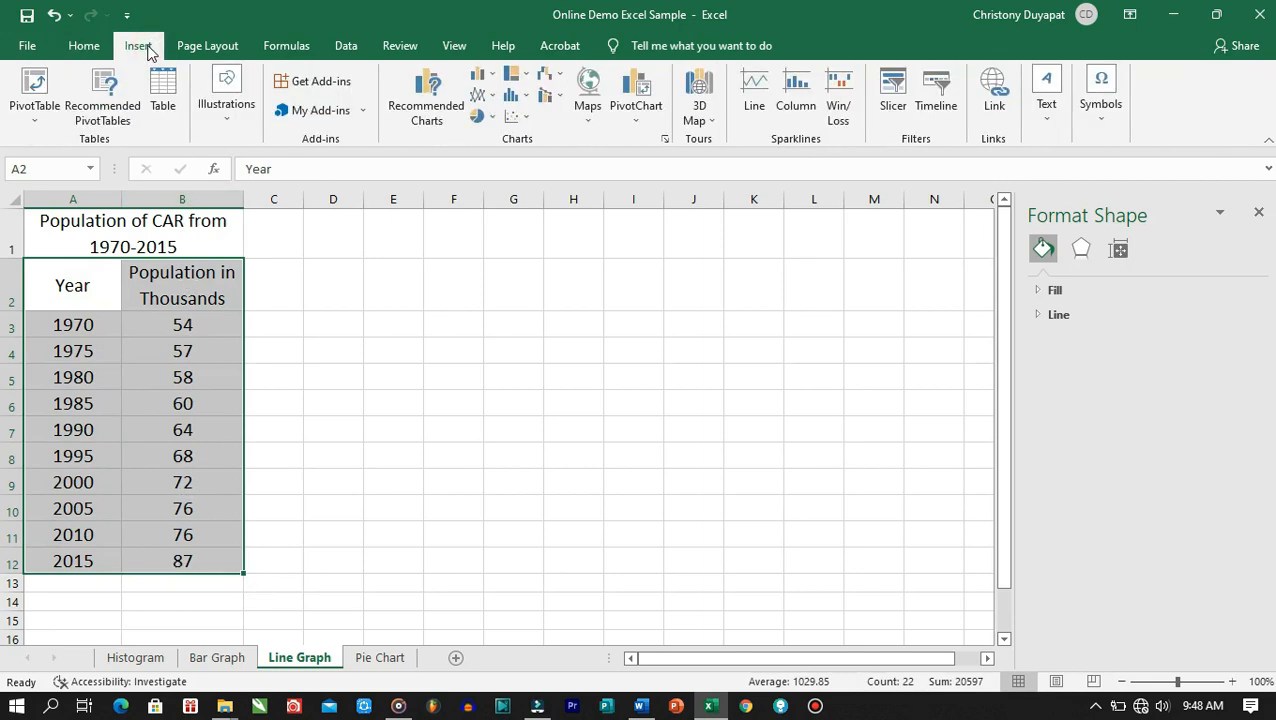
click(437, 131)
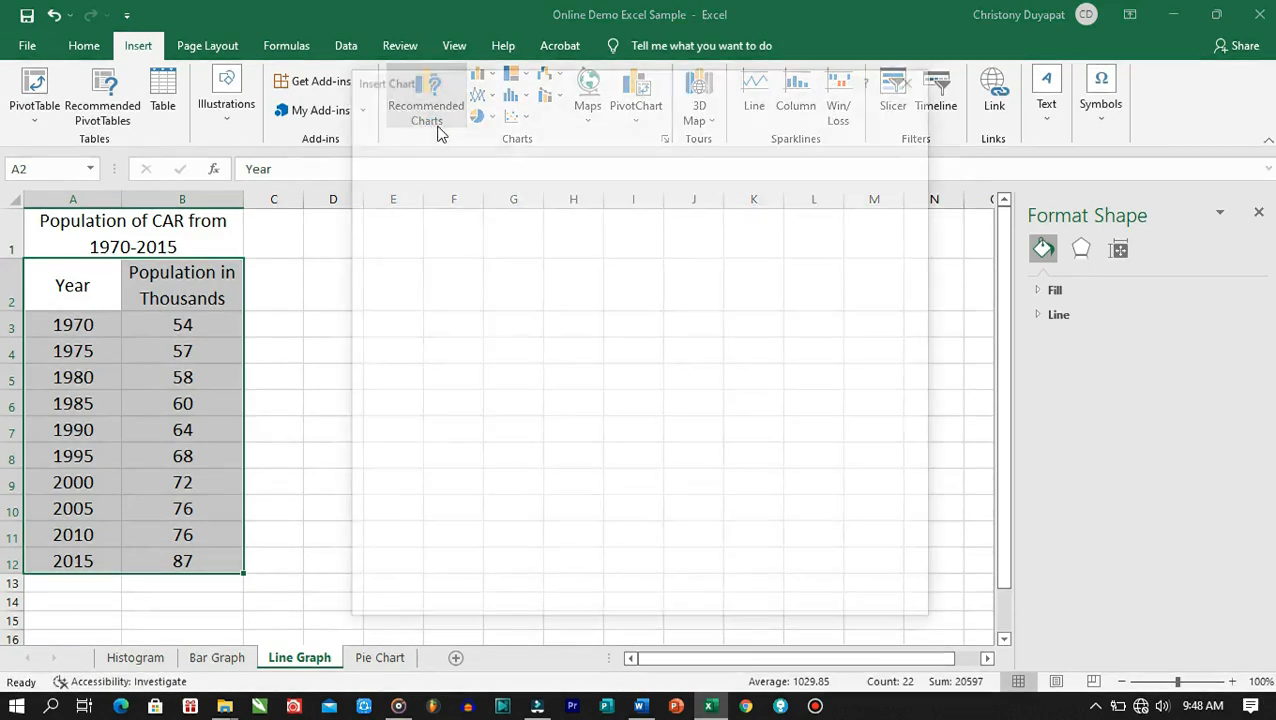
click(507, 108)
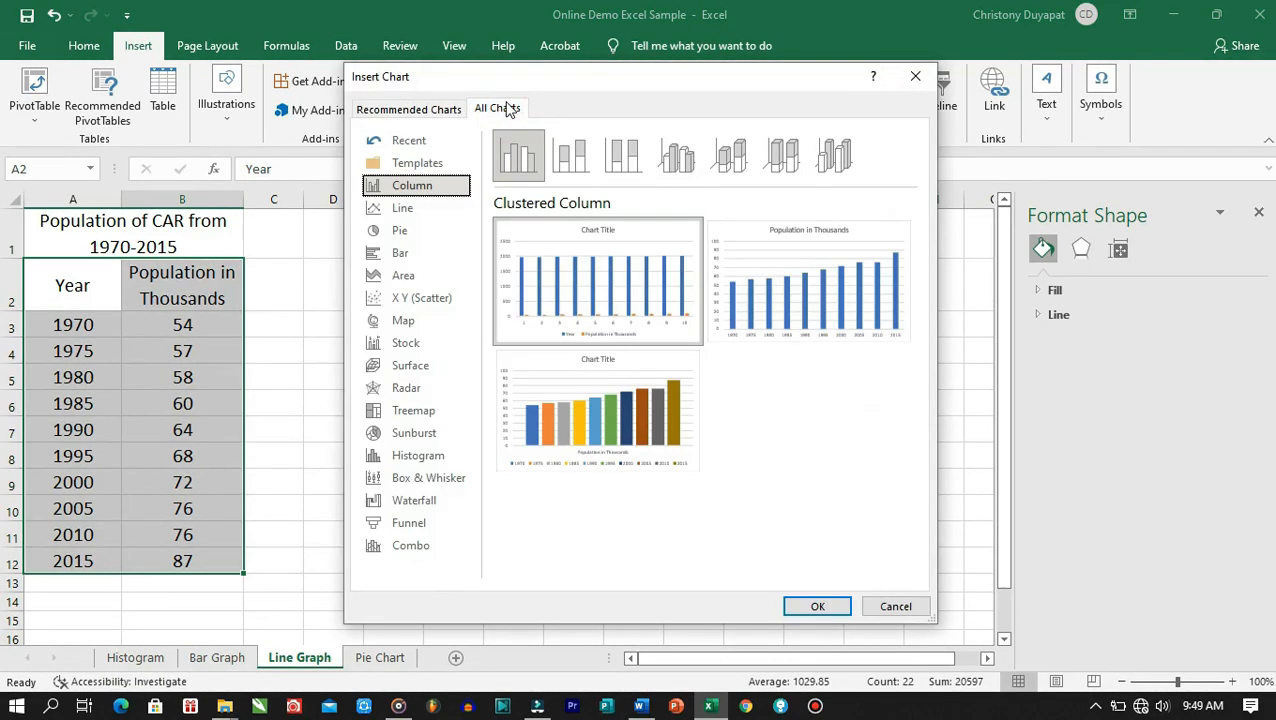
click(441, 210)
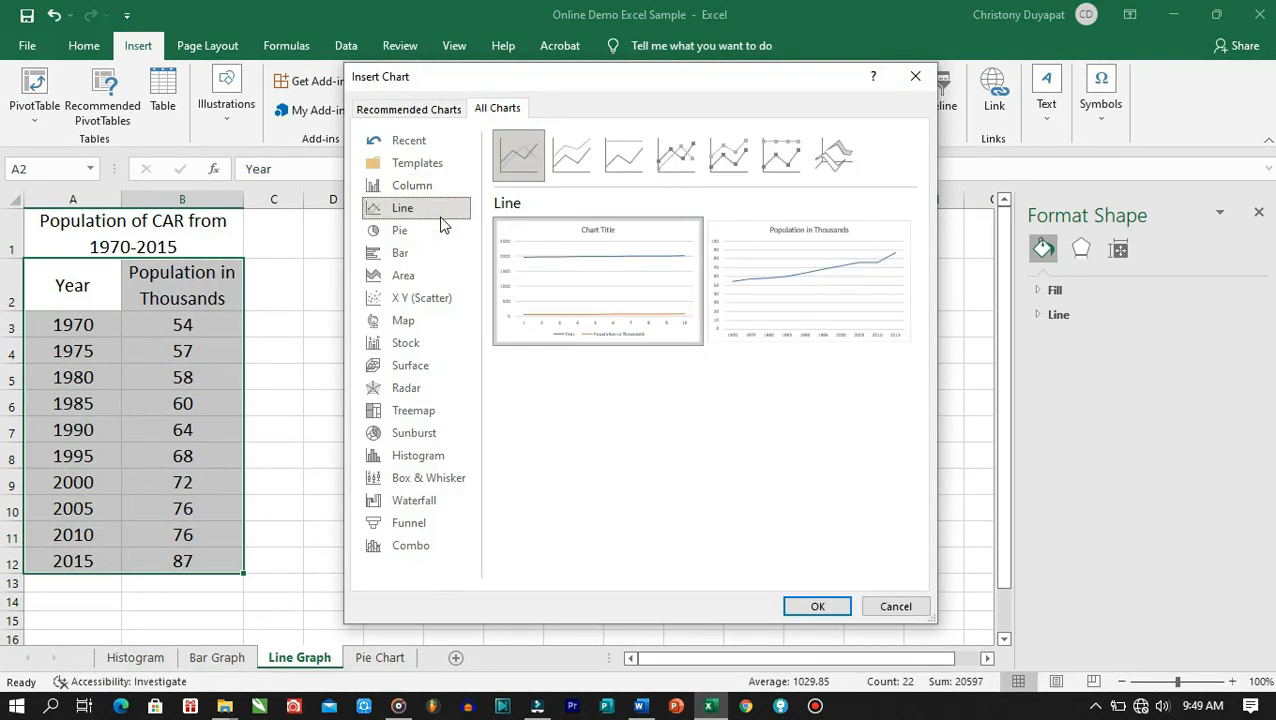
mouse_move(790, 308)
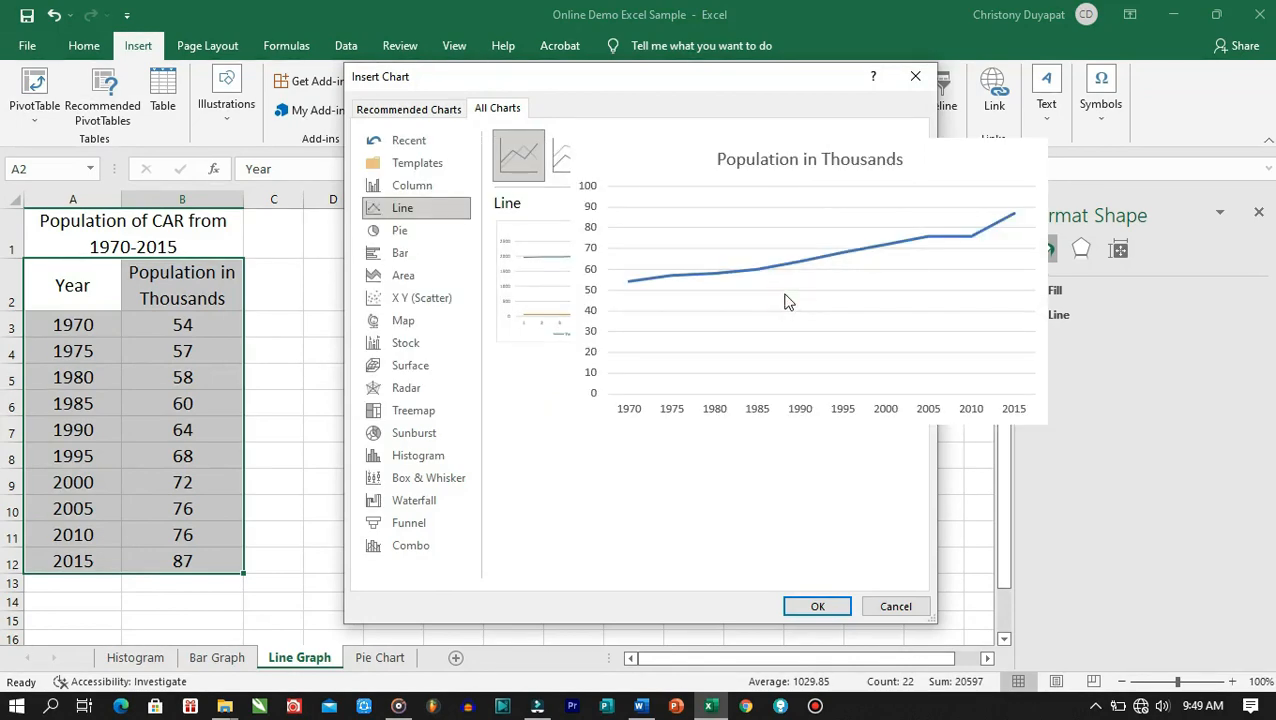
double_click(785, 298)
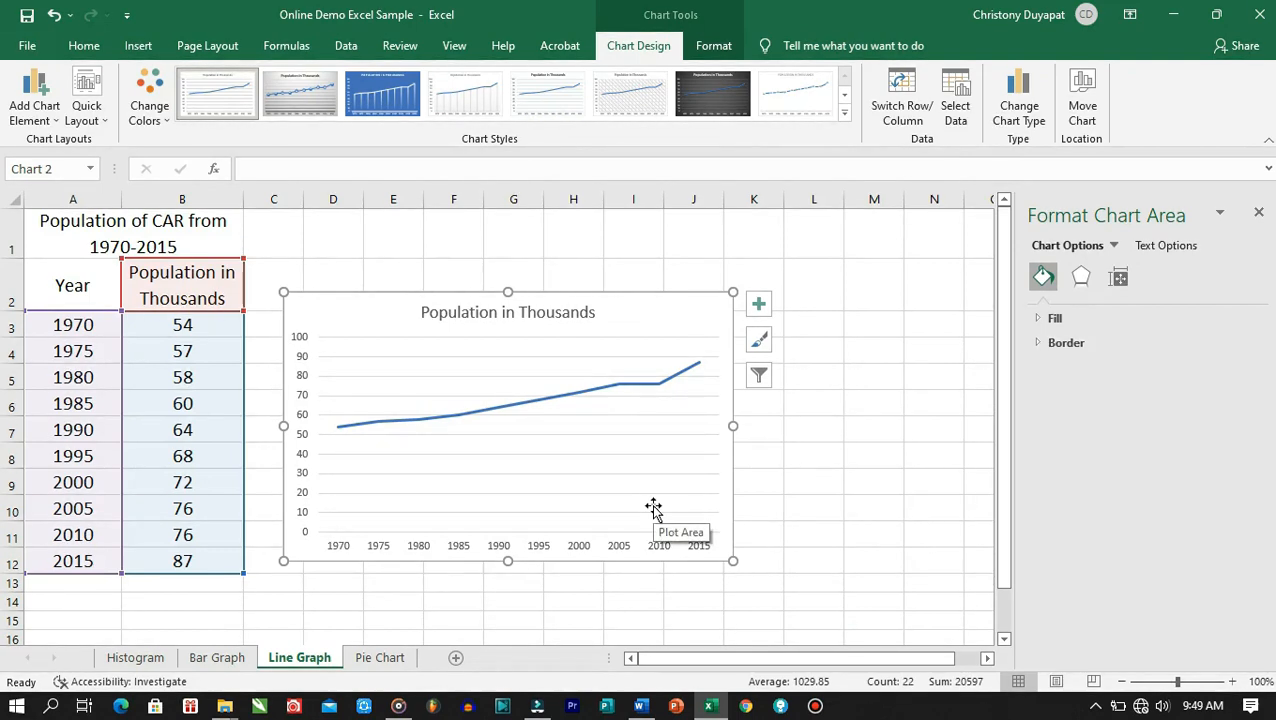
Replace the 'Population in Thousands' chart title with 'Population of CAR from 1970-2015'
click(525, 315)
double_click(527, 318)
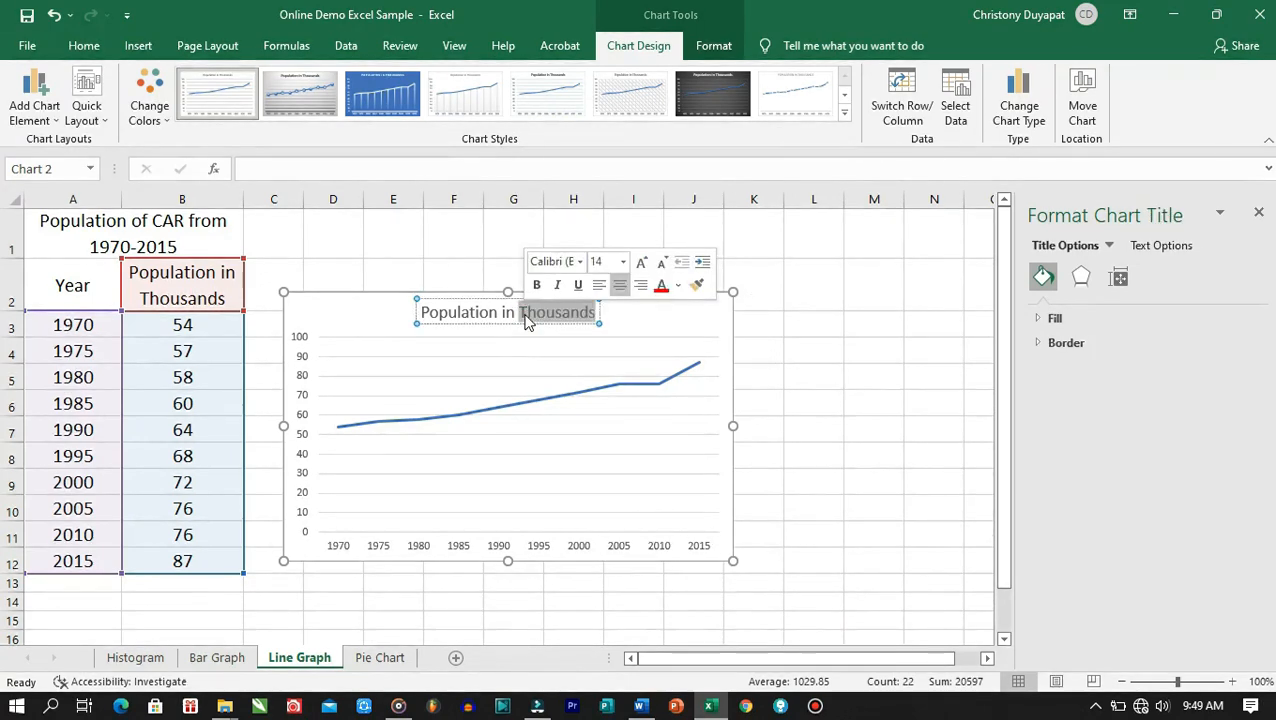
triple_click(527, 320)
key(BackSpace)
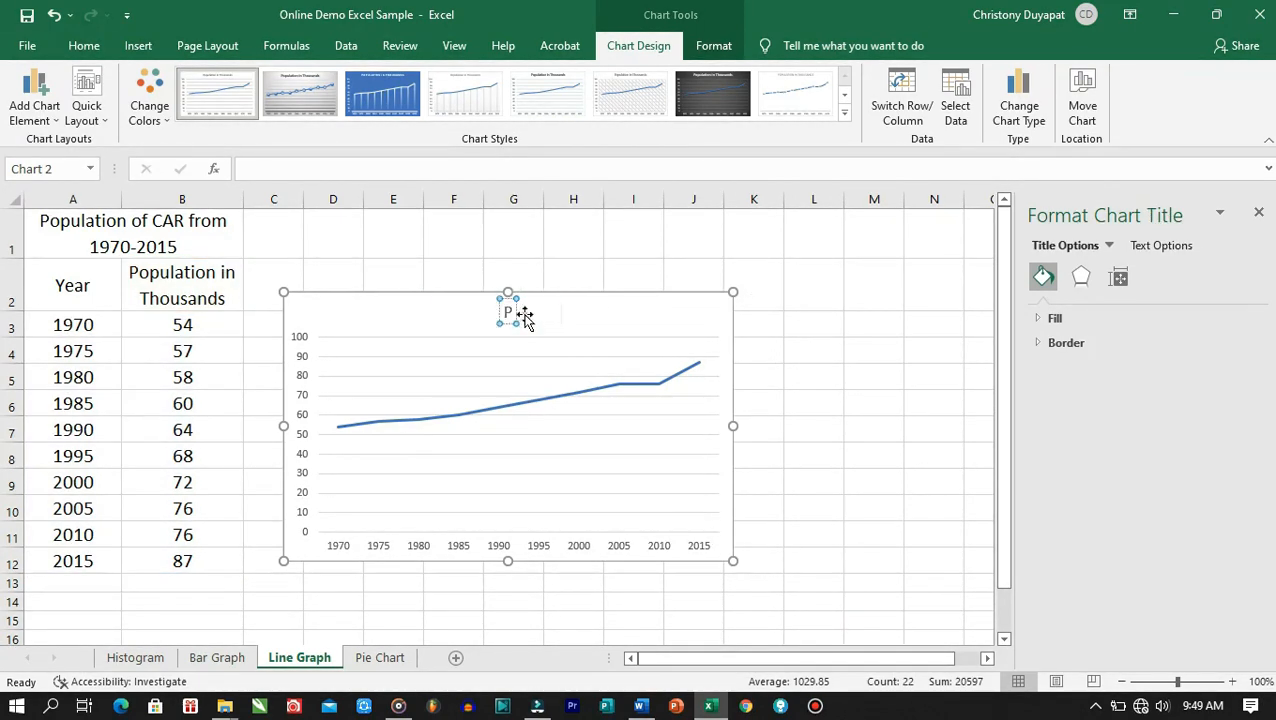
text(Population of CAR)
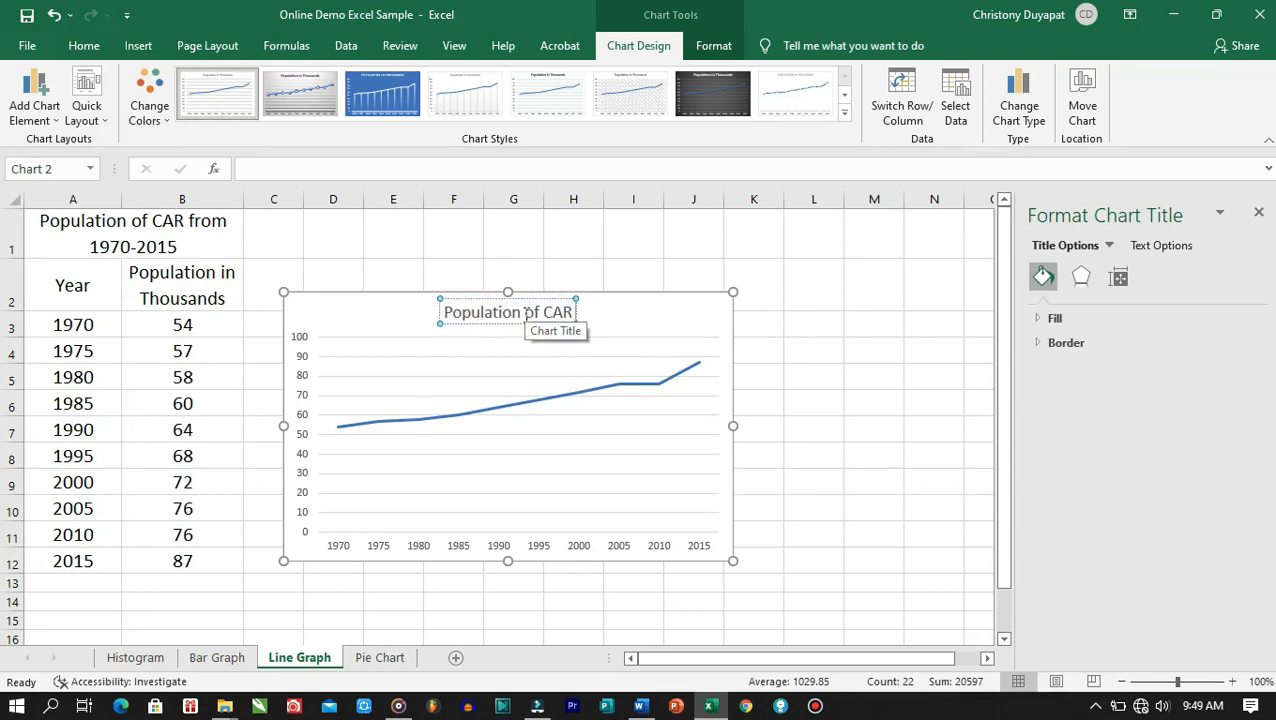
text( from 197)
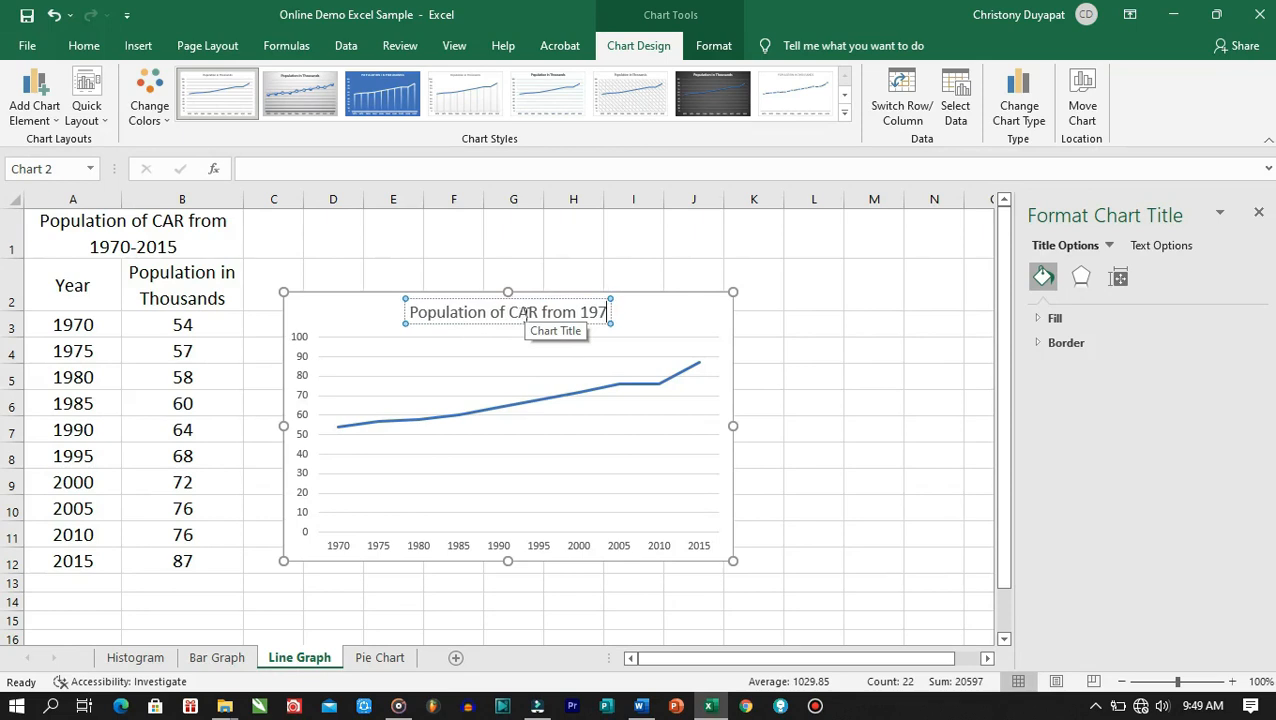
text(0-2015)
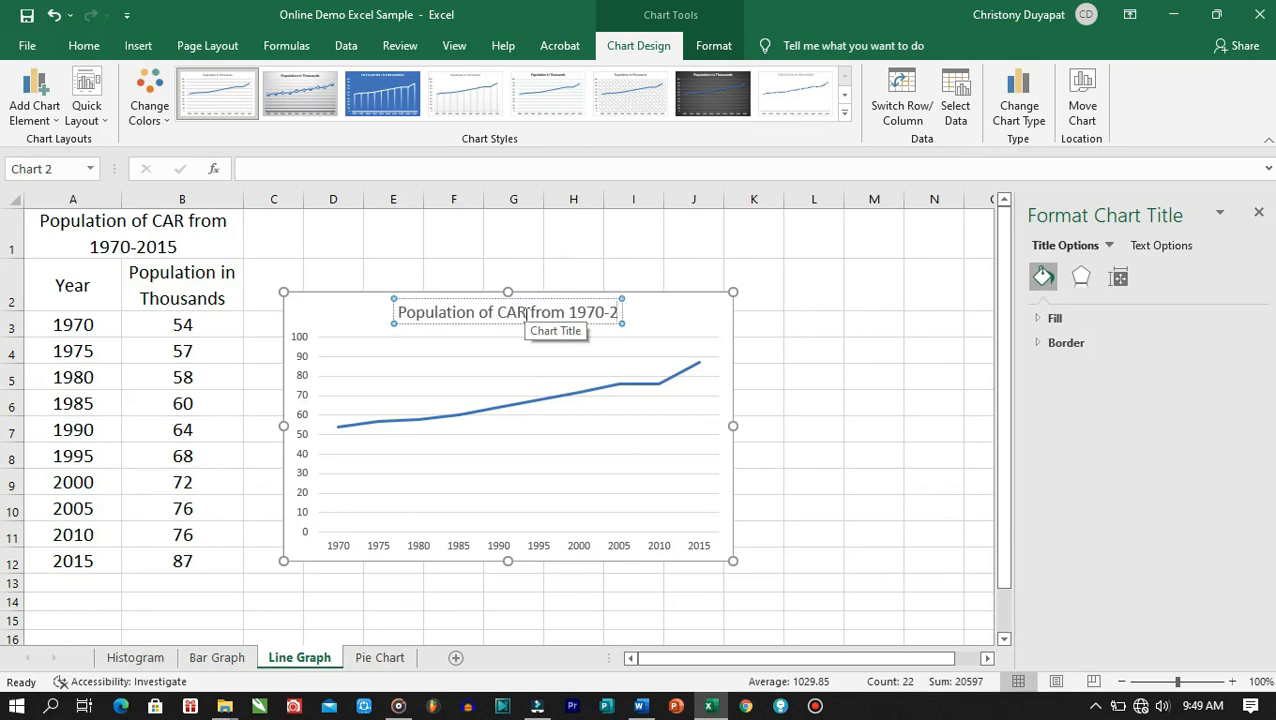
click(719, 330)
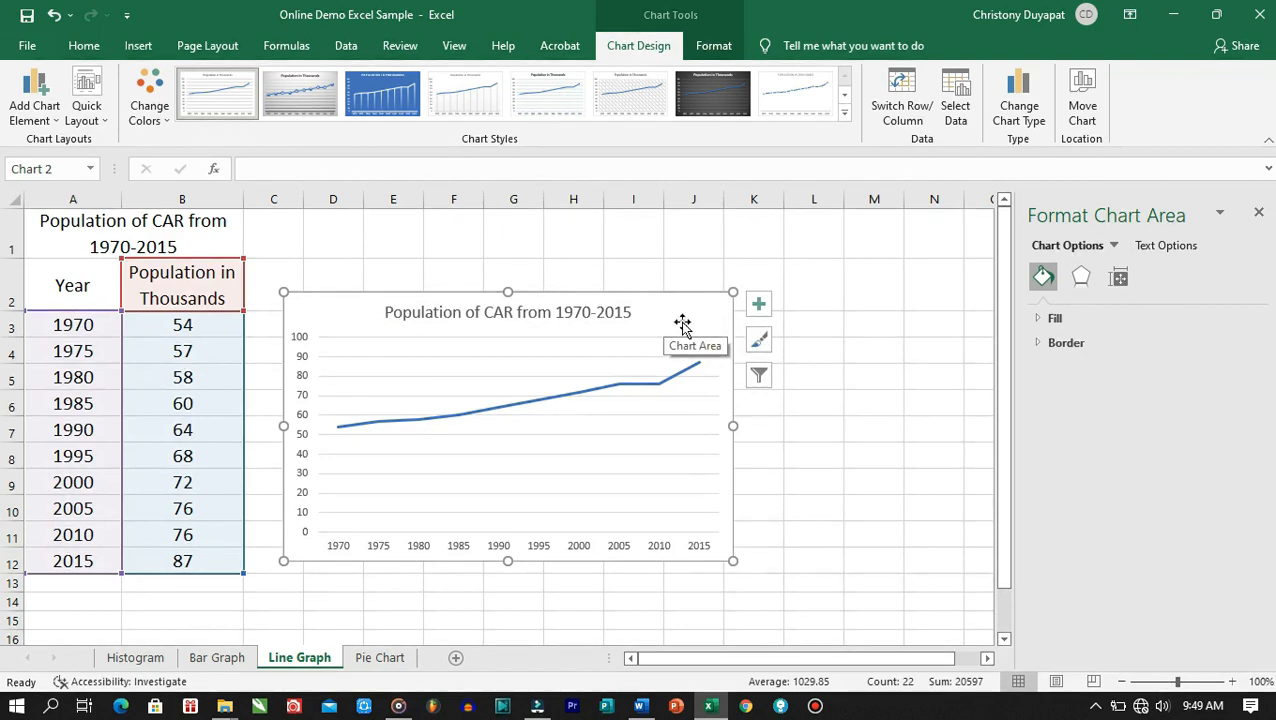
Add axis titles to the line chart and name the horizontal axis 'Year'
click(766, 308)
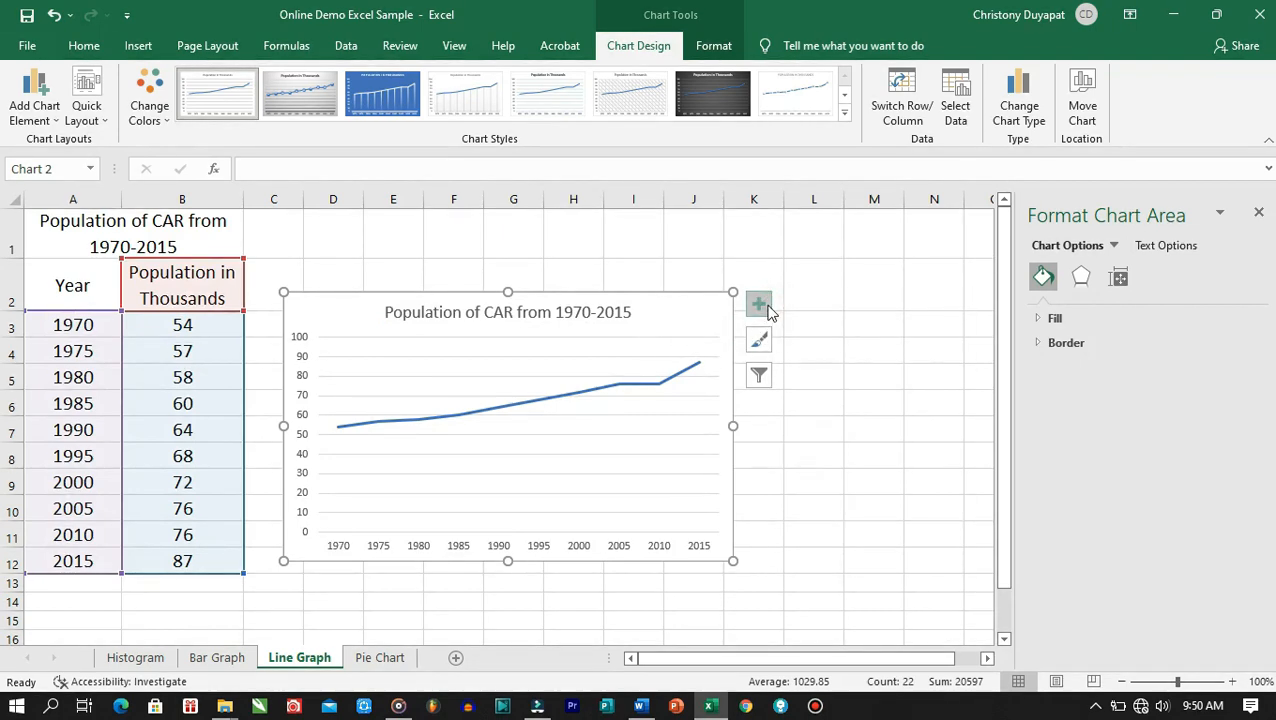
click(805, 347)
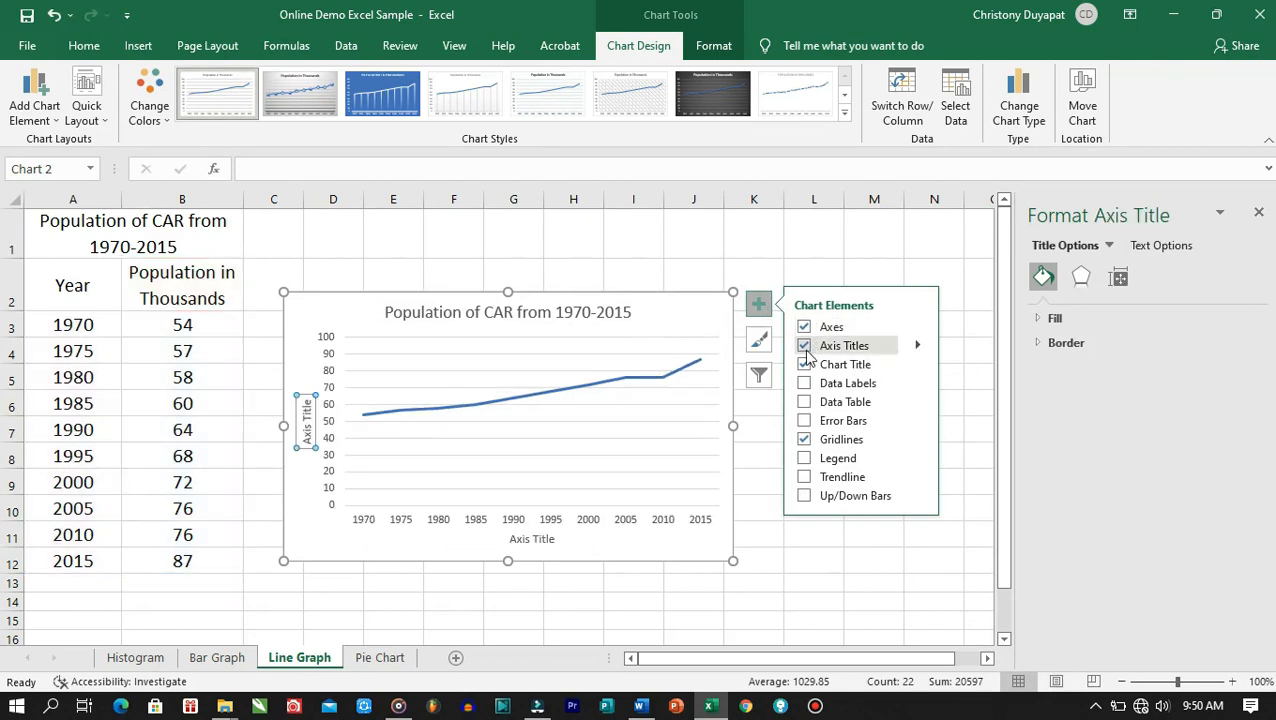
click(531, 541)
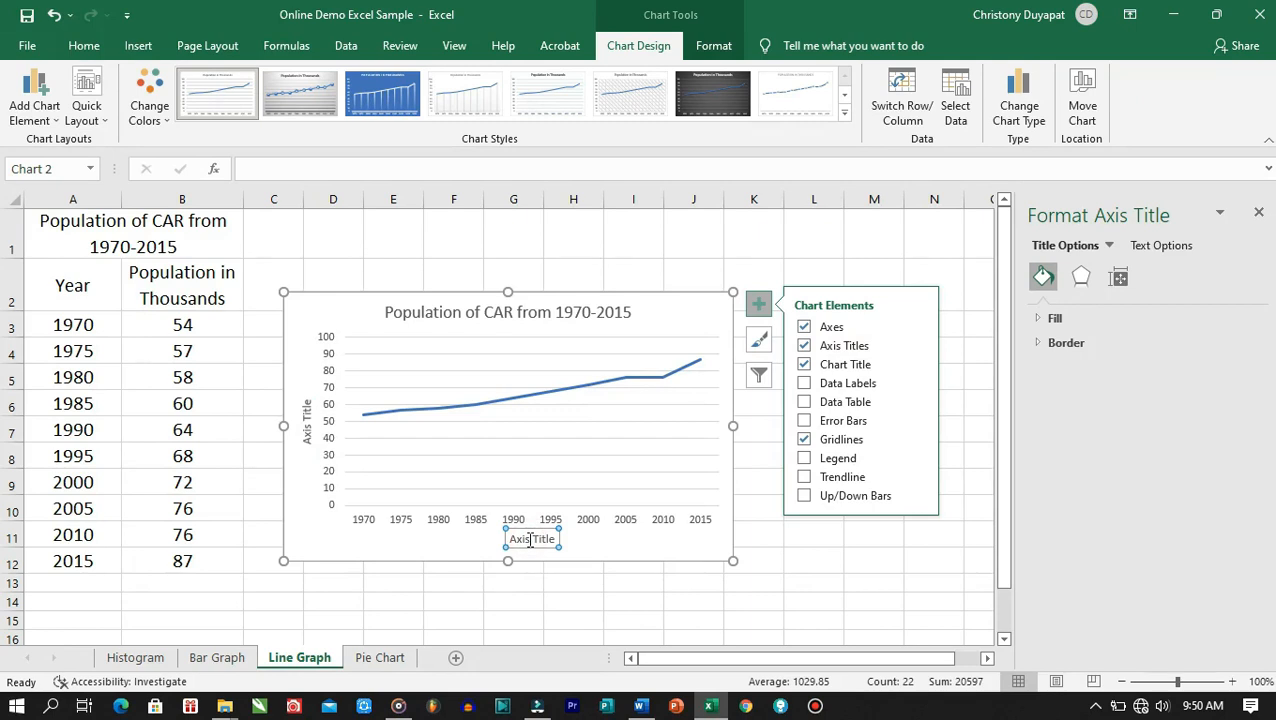
click(531, 541)
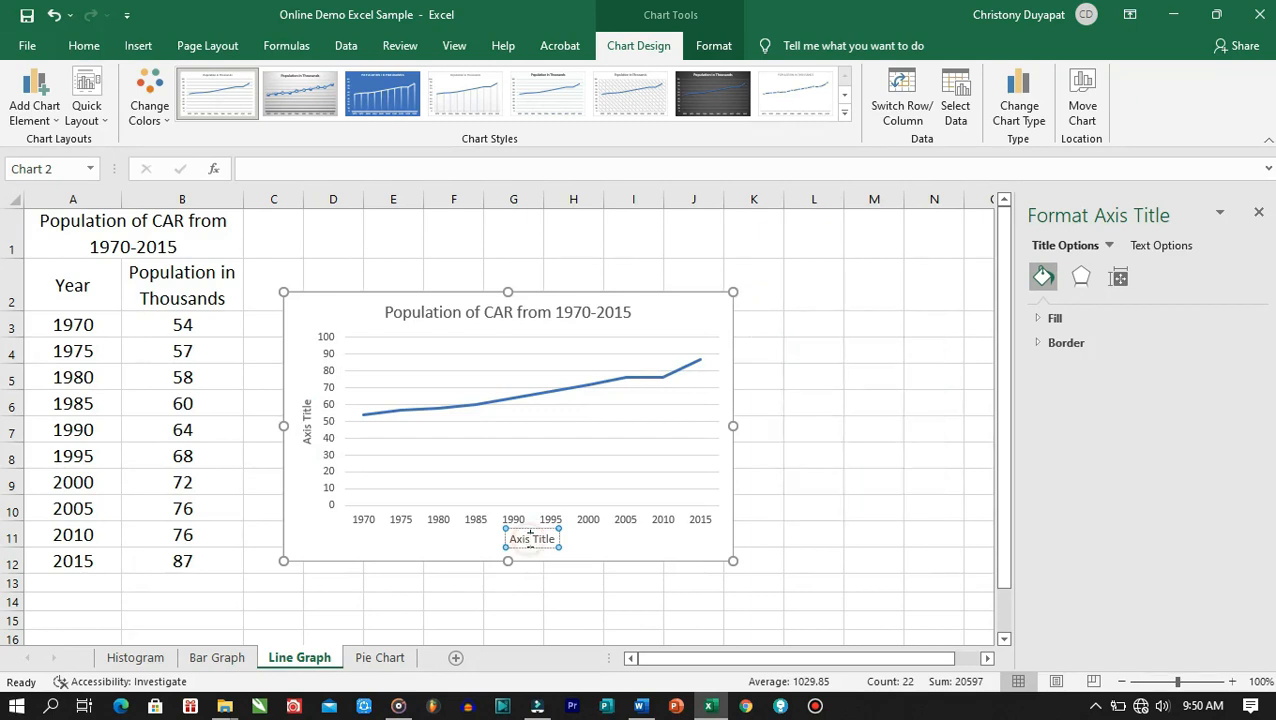
triple_click(531, 541)
key(BackSpace)
text(Year)
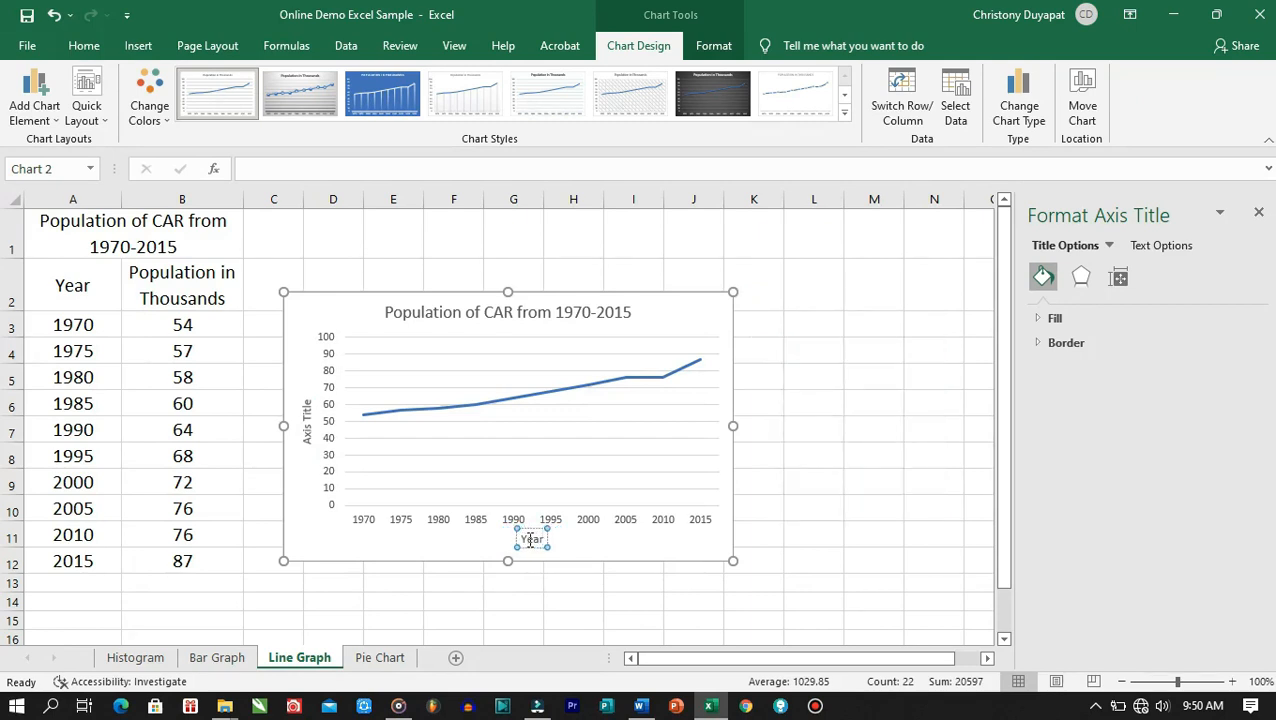
Title the vertical axis 'Population in thousands' and save the workbook
click(305, 426)
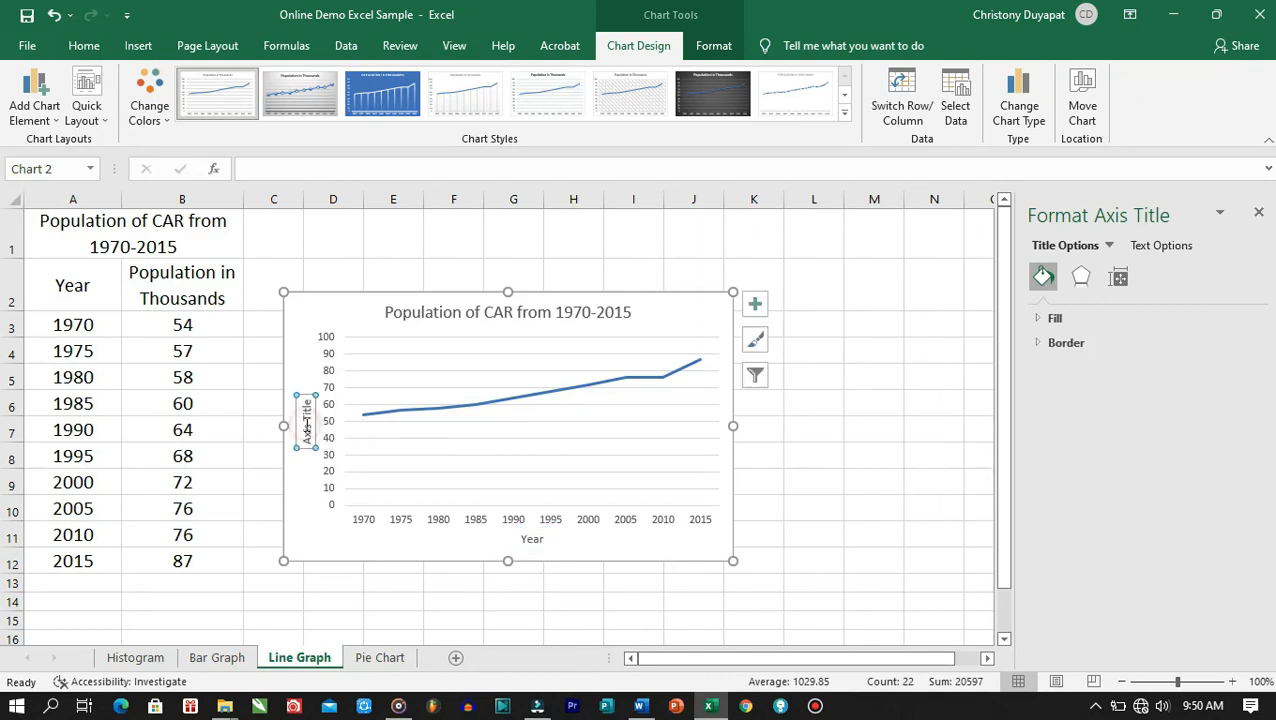
click(305, 424)
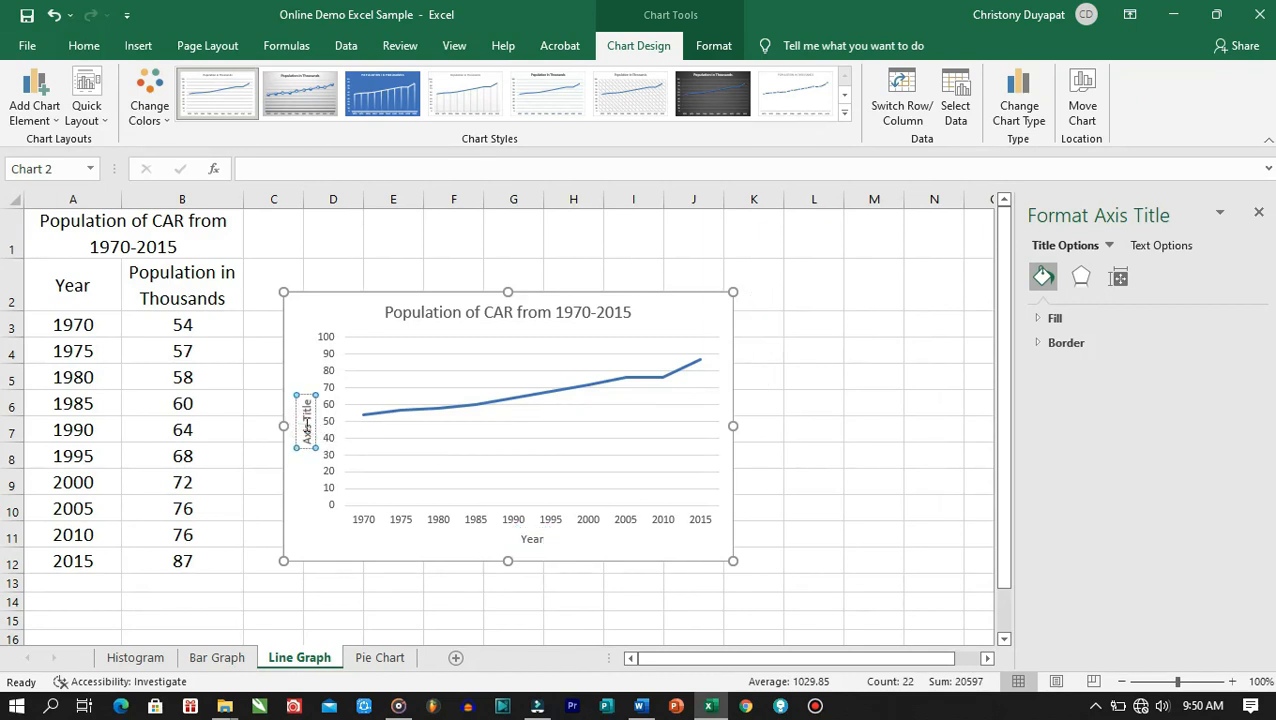
triple_click(307, 429)
text(Population in)
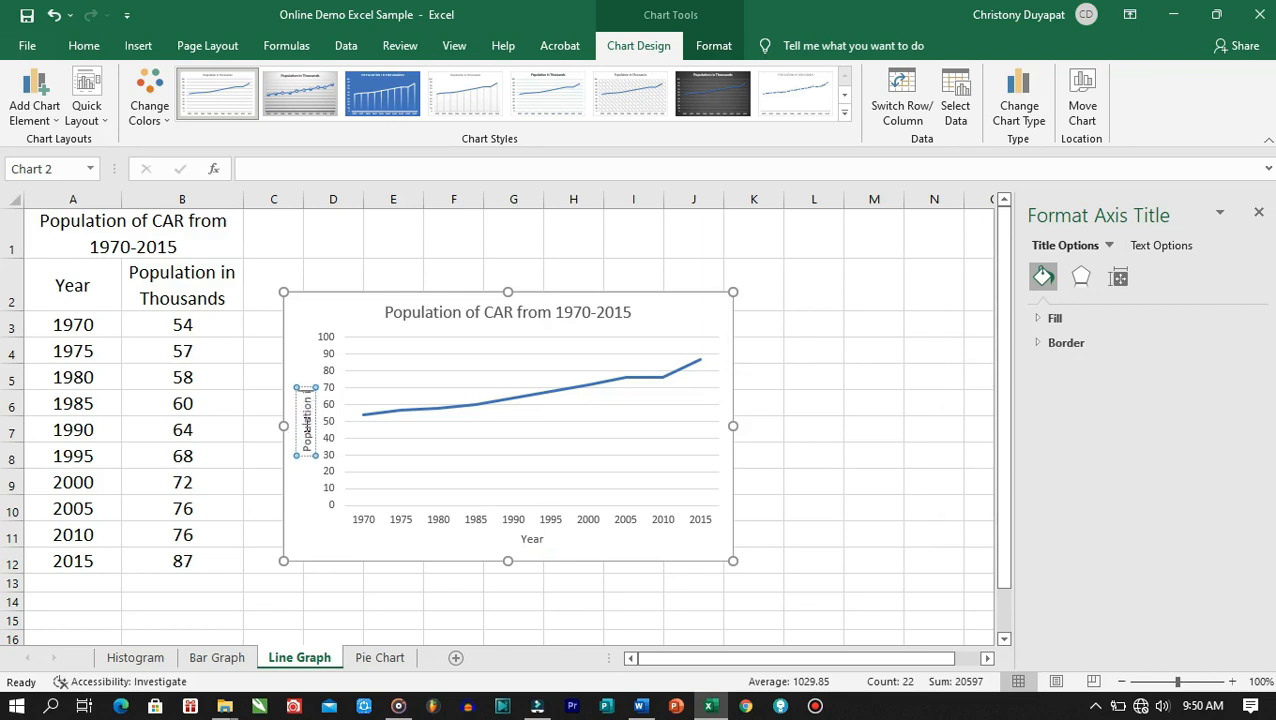
text( thous)
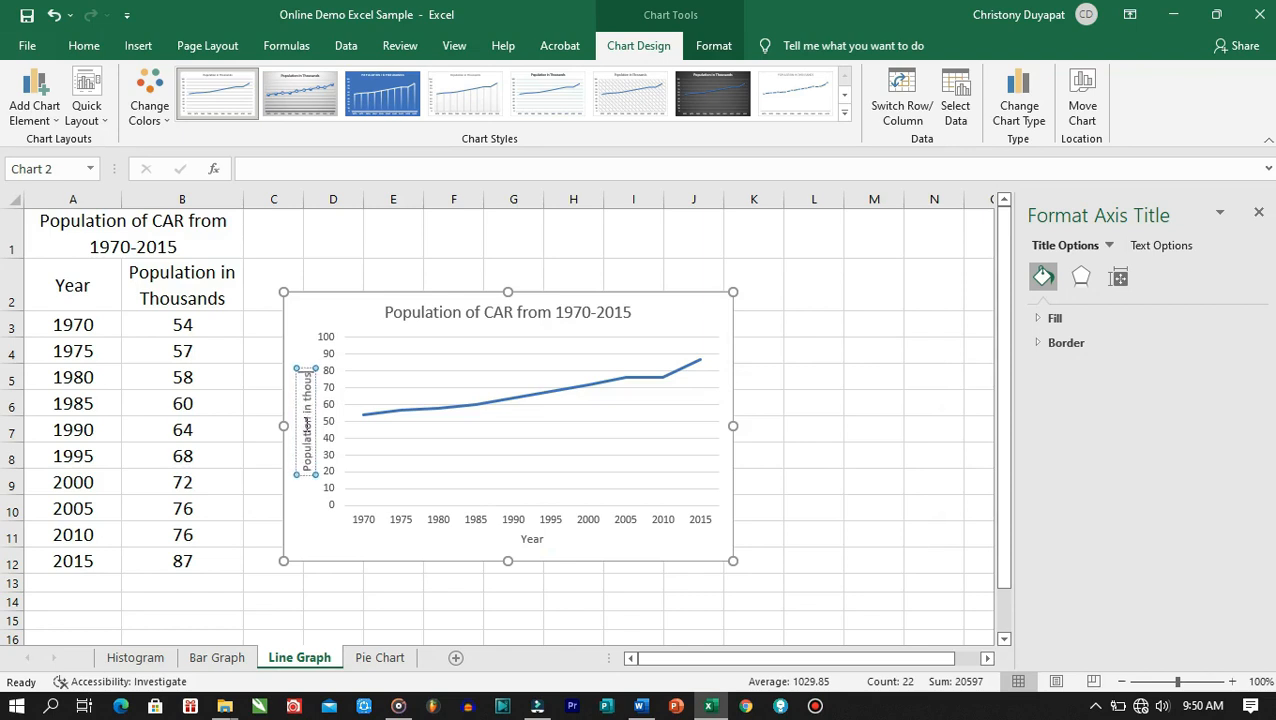
text(ands)
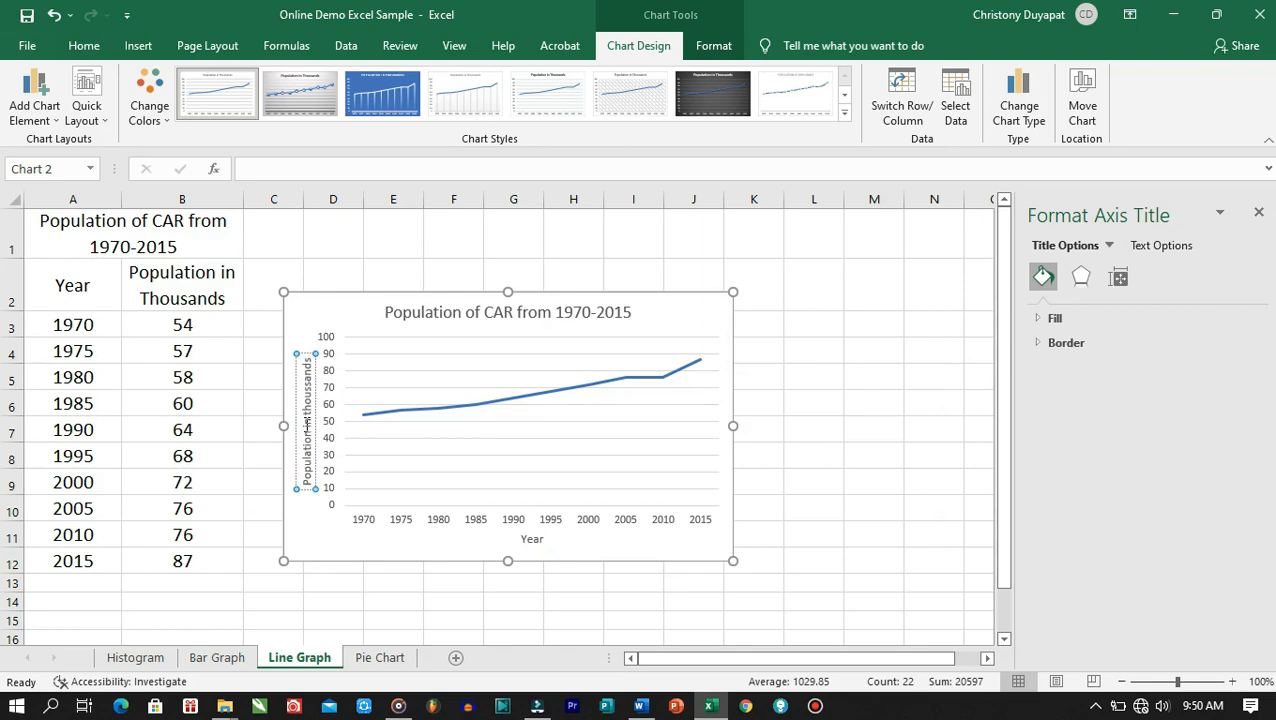
key(ctrl+s)
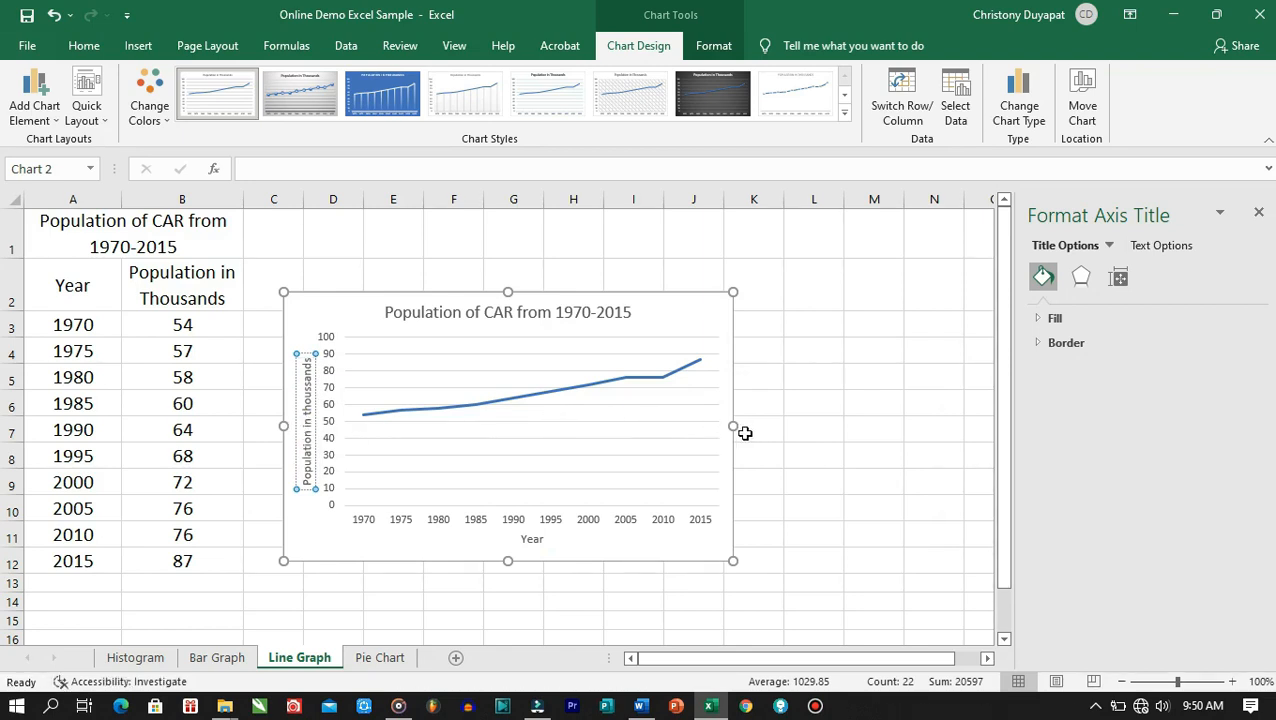